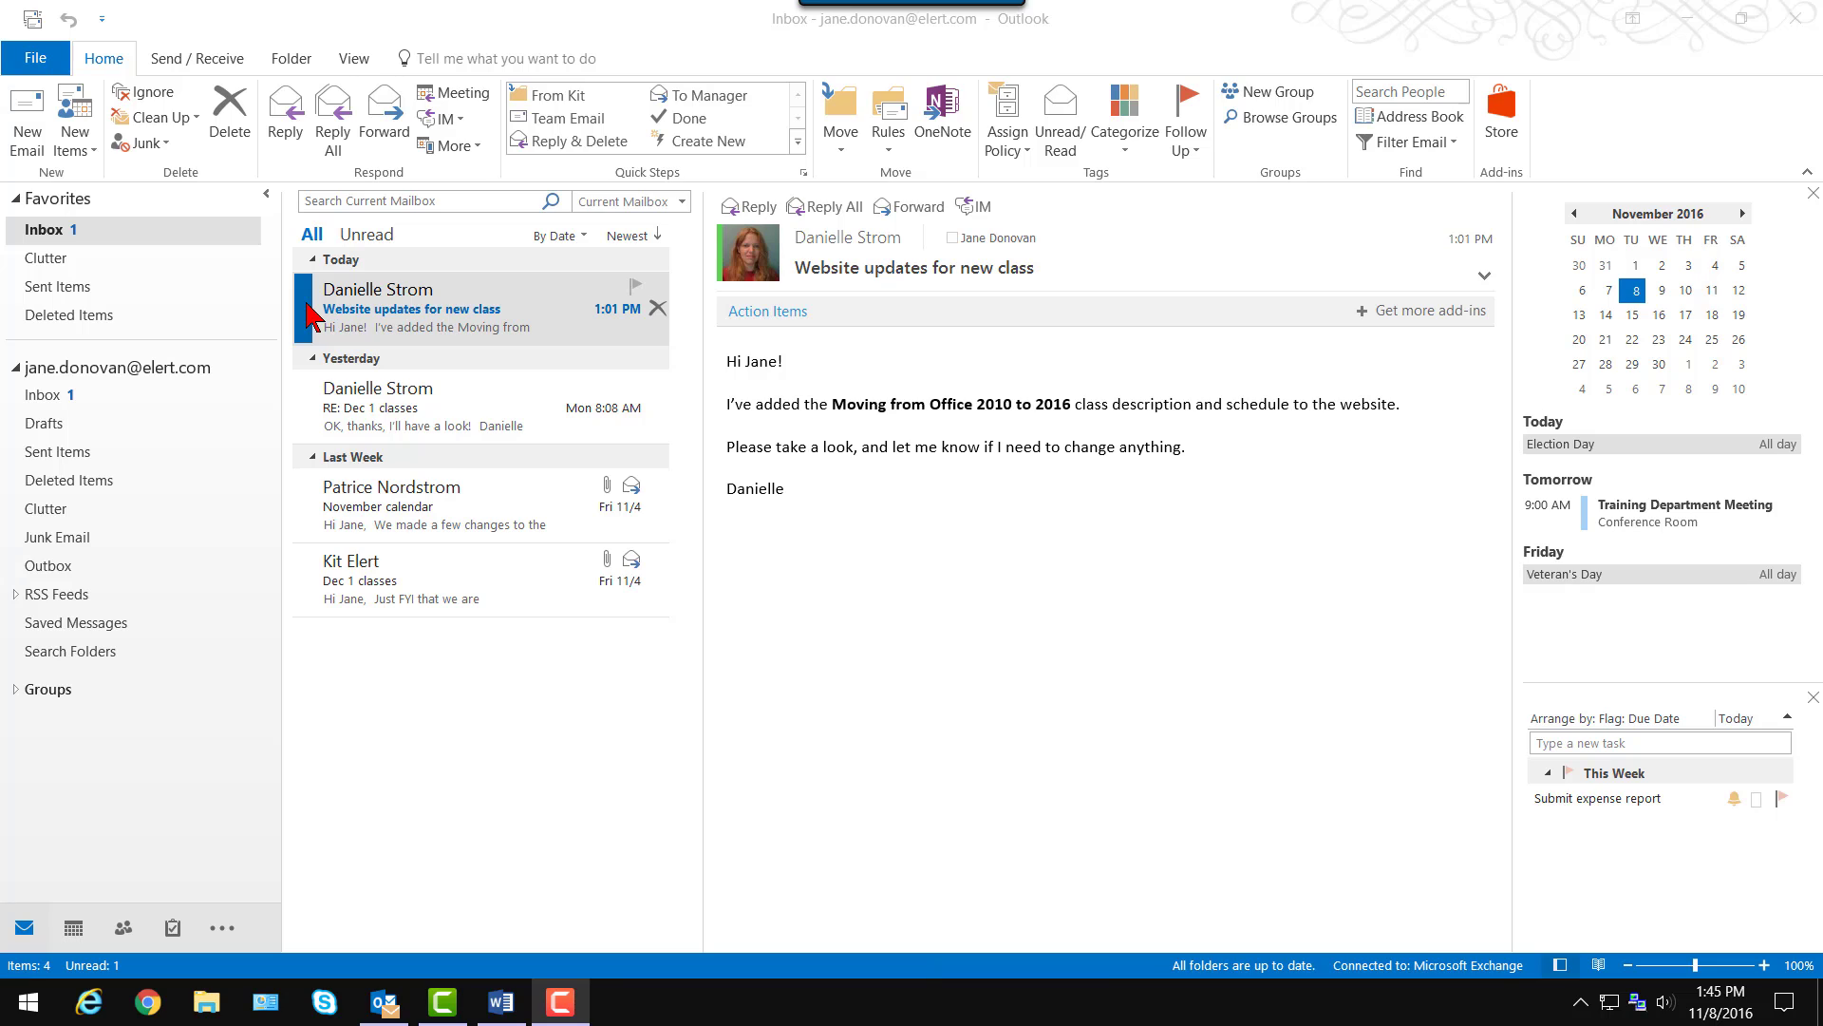
Mark the "Website updates for new class" message as read and unread again, and mark "RE: Dec 1 classes" as unread.
{"action": "left_click", "coordinate": [310, 314]}
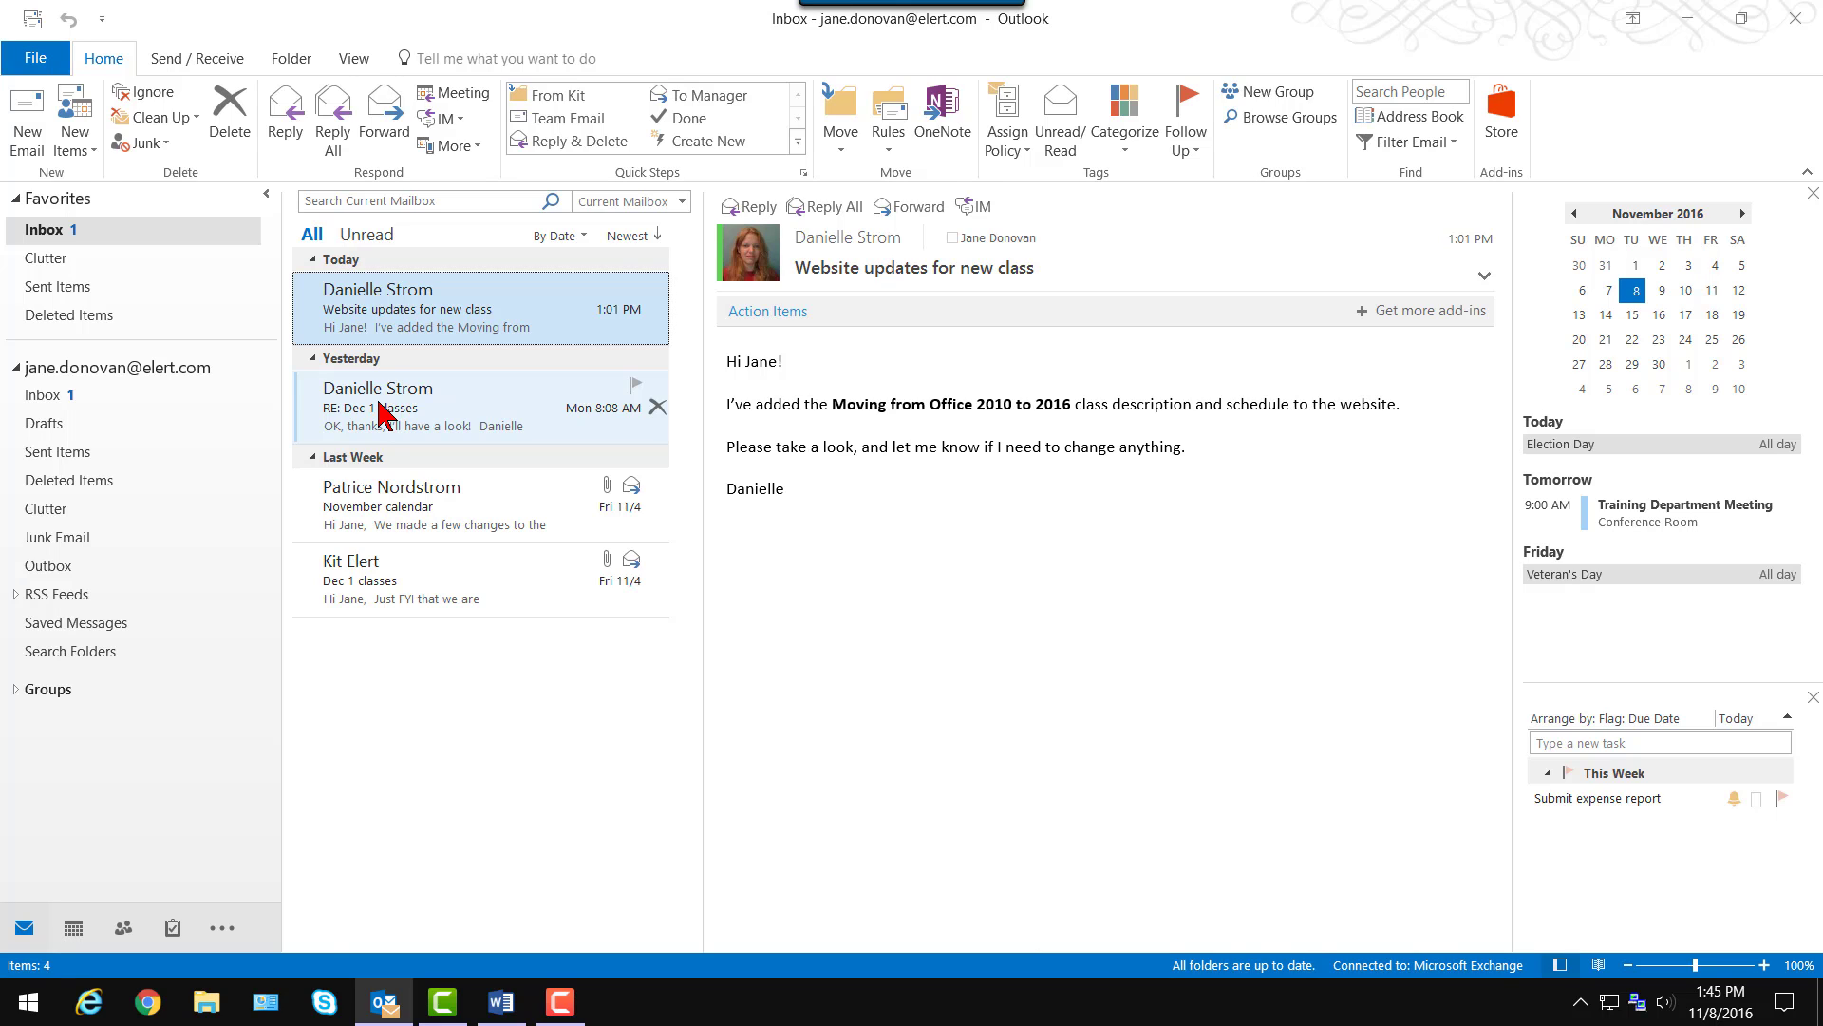
{"action": "left_click", "coordinate": [312, 330]}
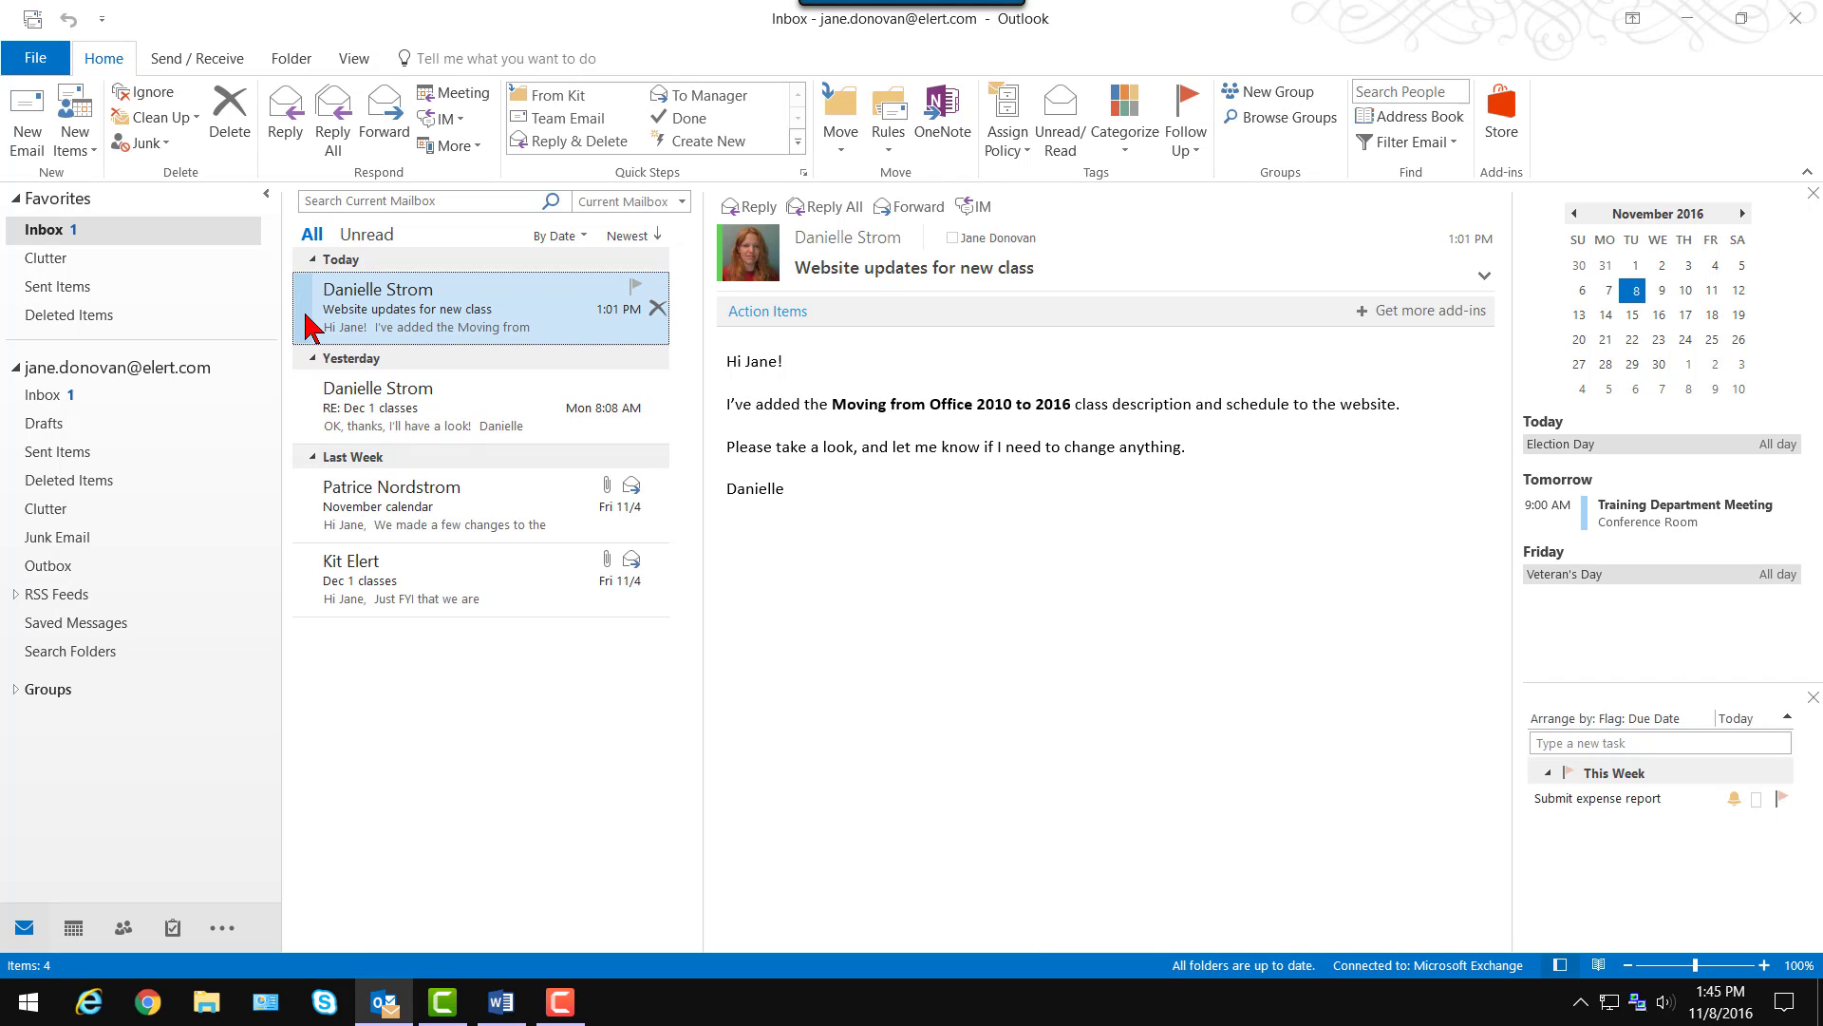
{"action": "left_click", "coordinate": [313, 397]}
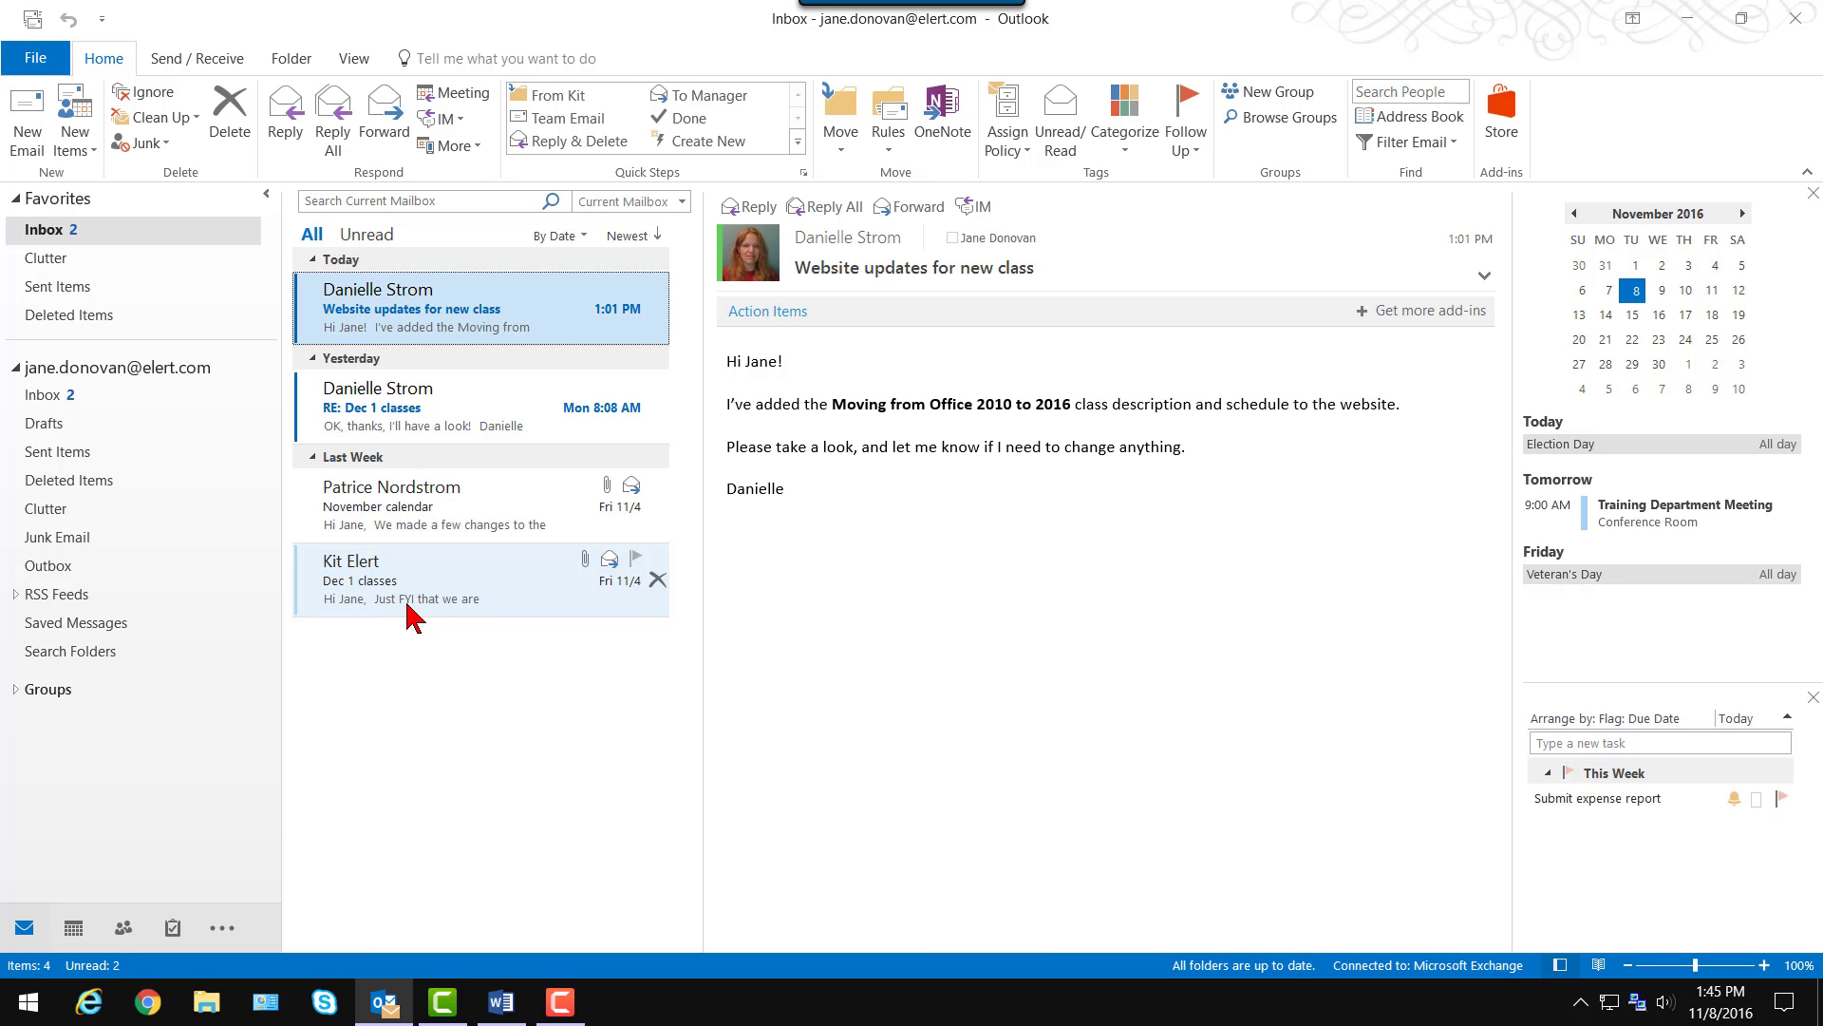
Check the inbox filtered to unread messages, restore the full list, and mark "RE: Dec 1 classes" as read.
{"action": "left_click", "coordinate": [368, 237]}
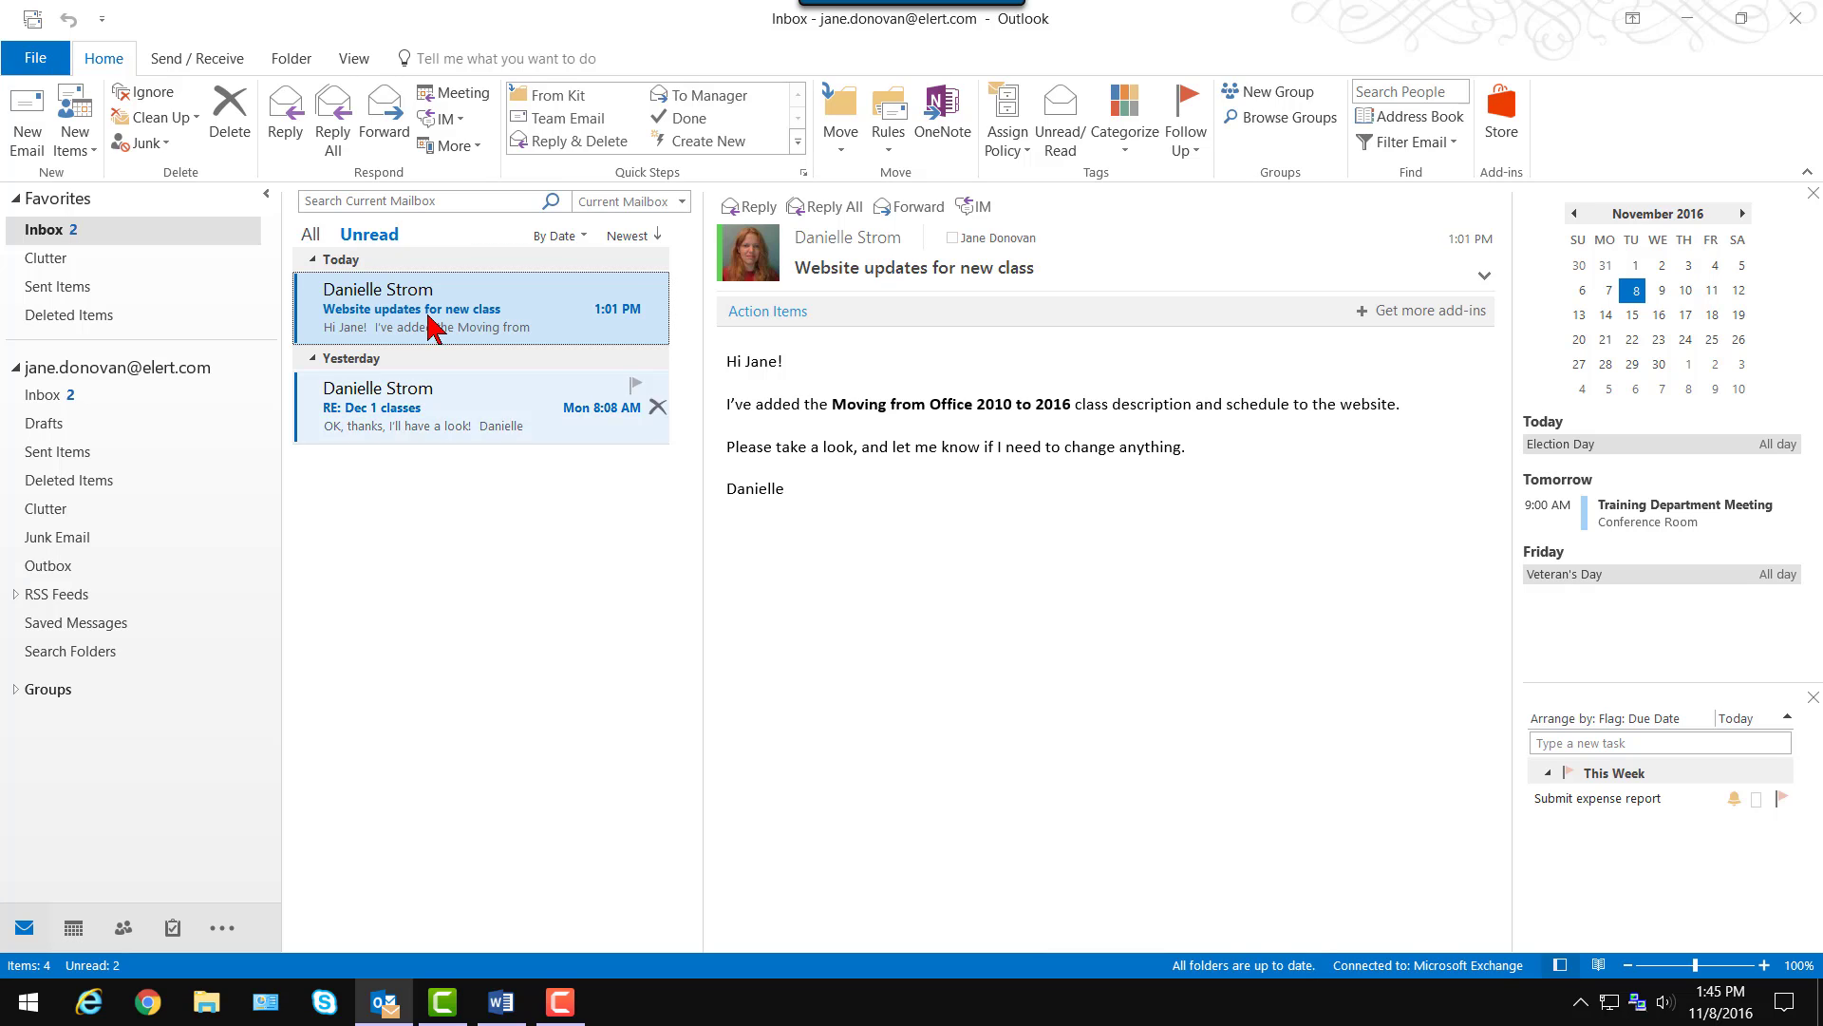
{"action": "left_click", "coordinate": [313, 234]}
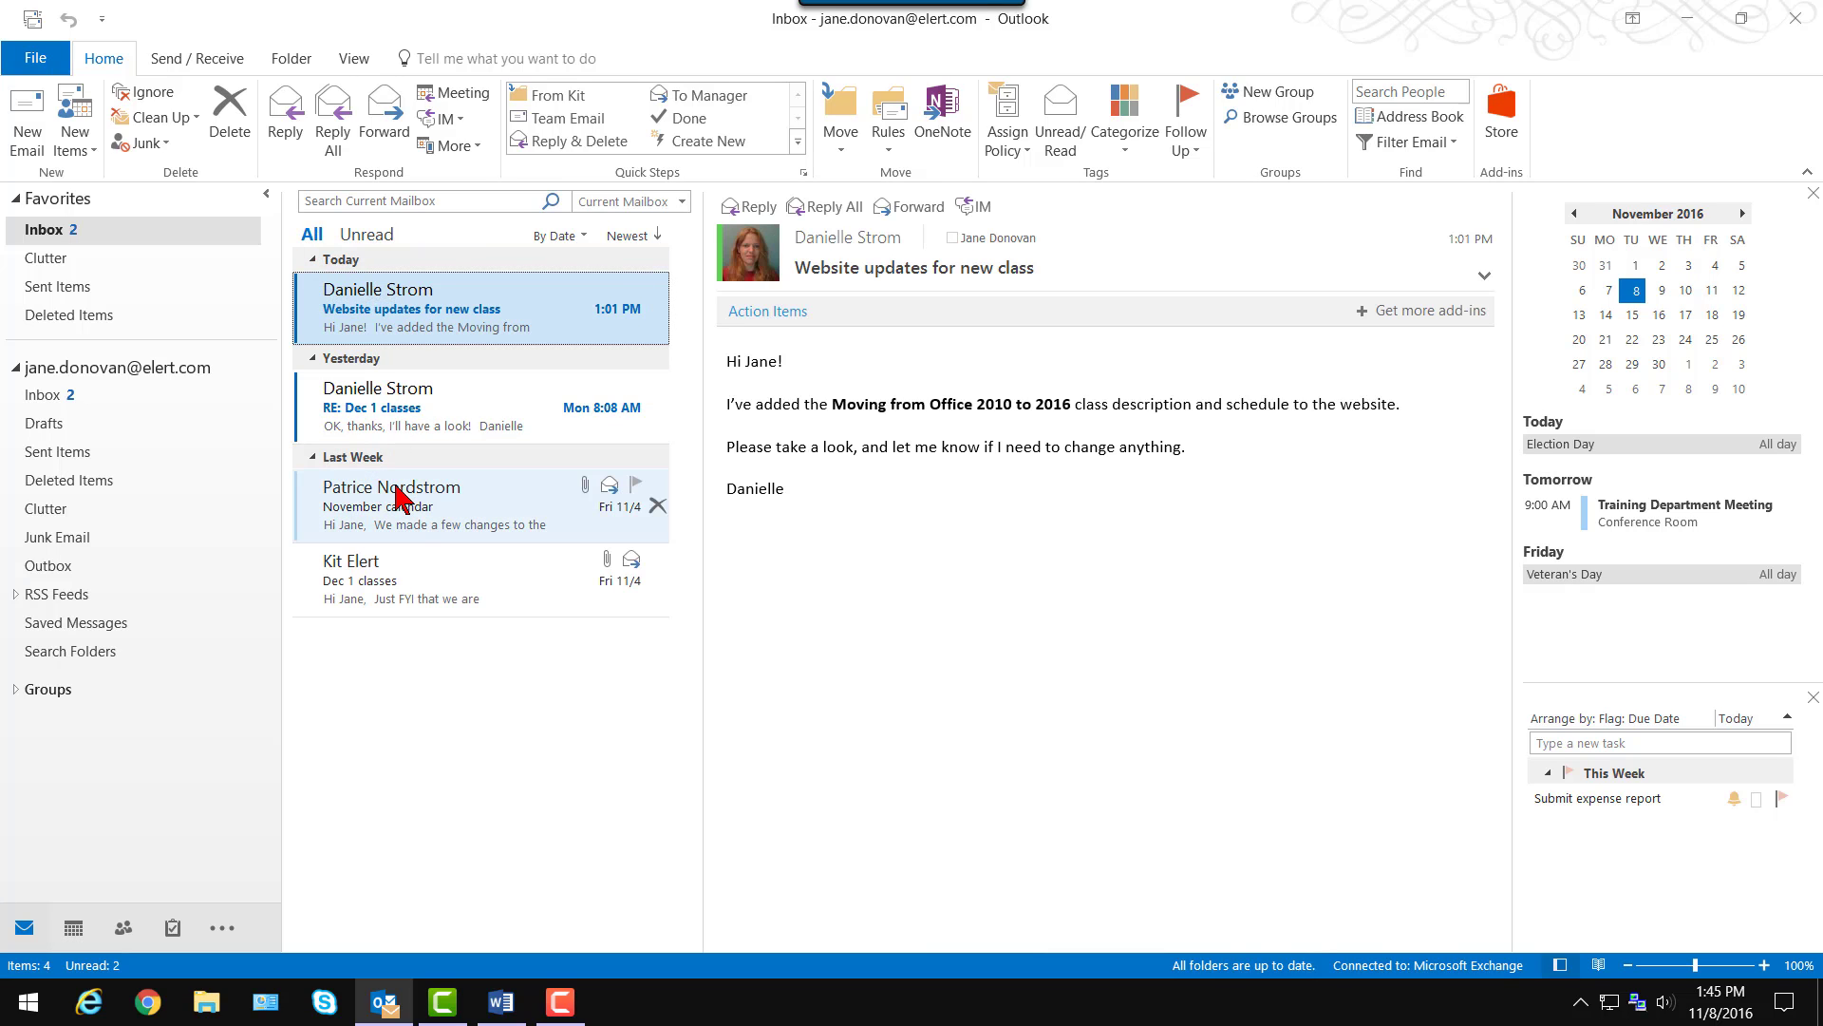
{"action": "left_click", "coordinate": [306, 417]}
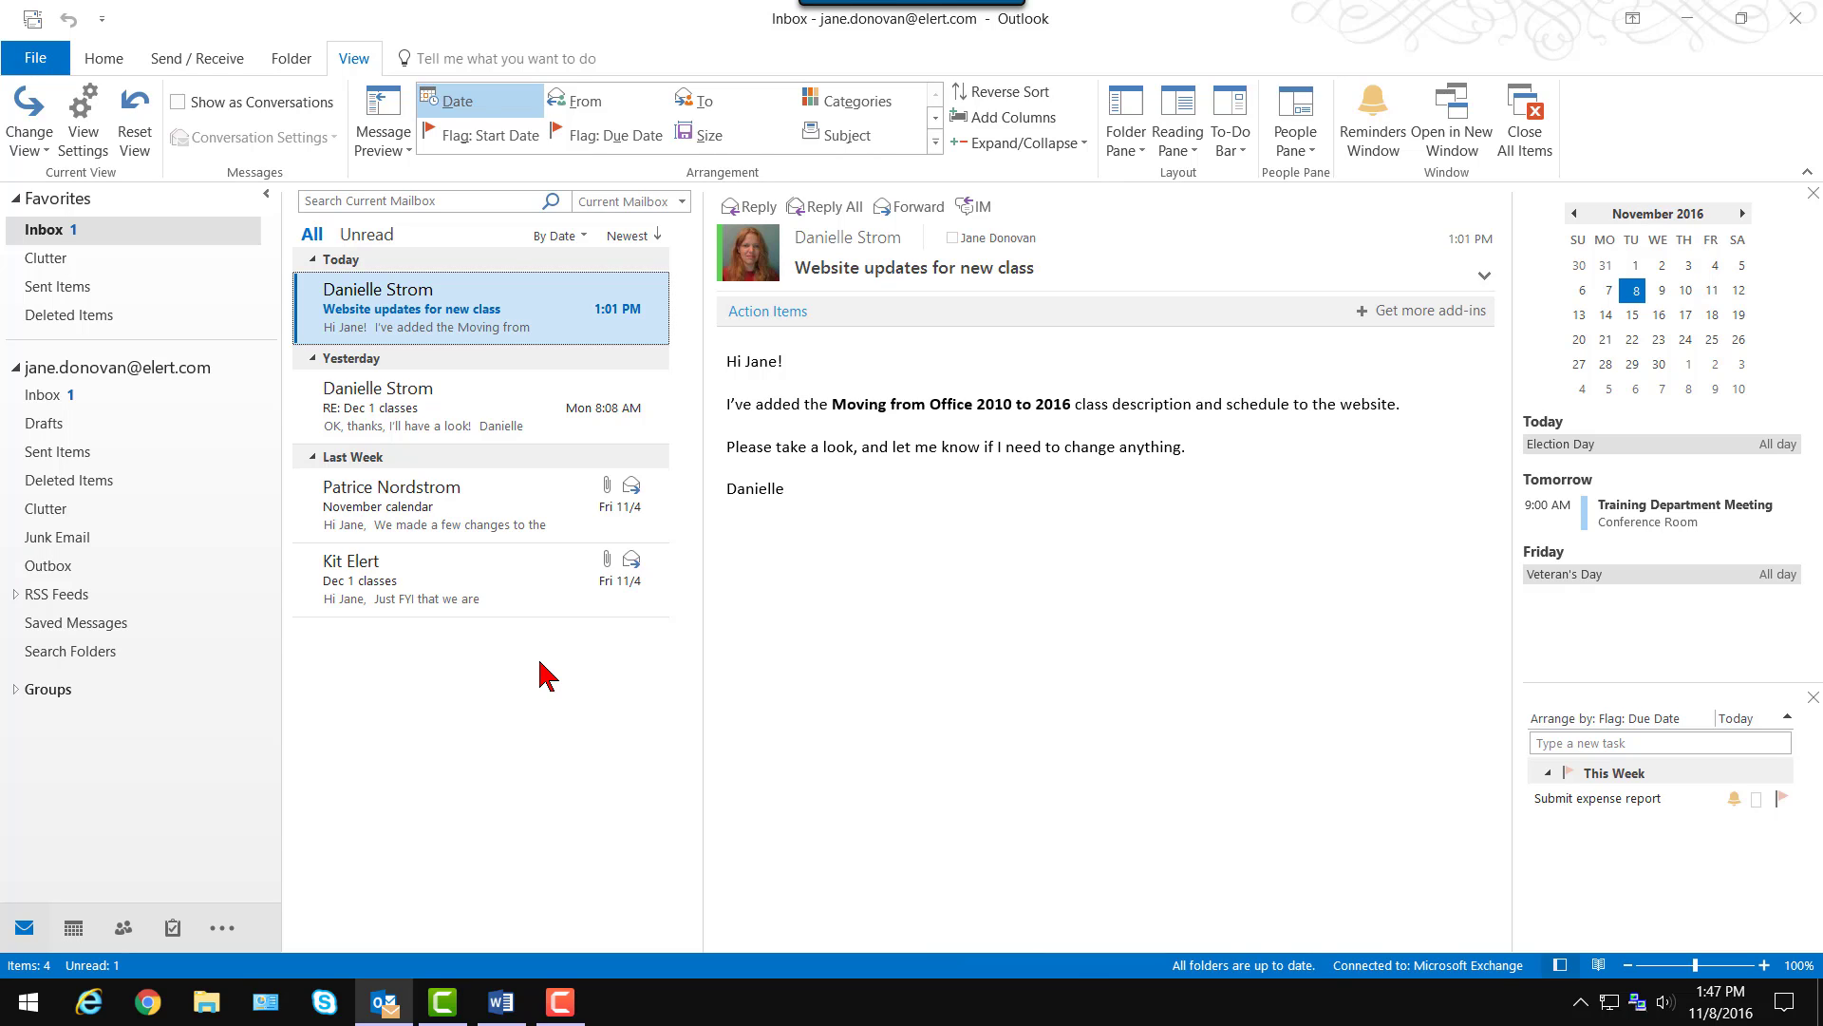
Switch to Word and write "This is a letter." in the blank document.
{"action": "left_click", "coordinate": [502, 1002]}
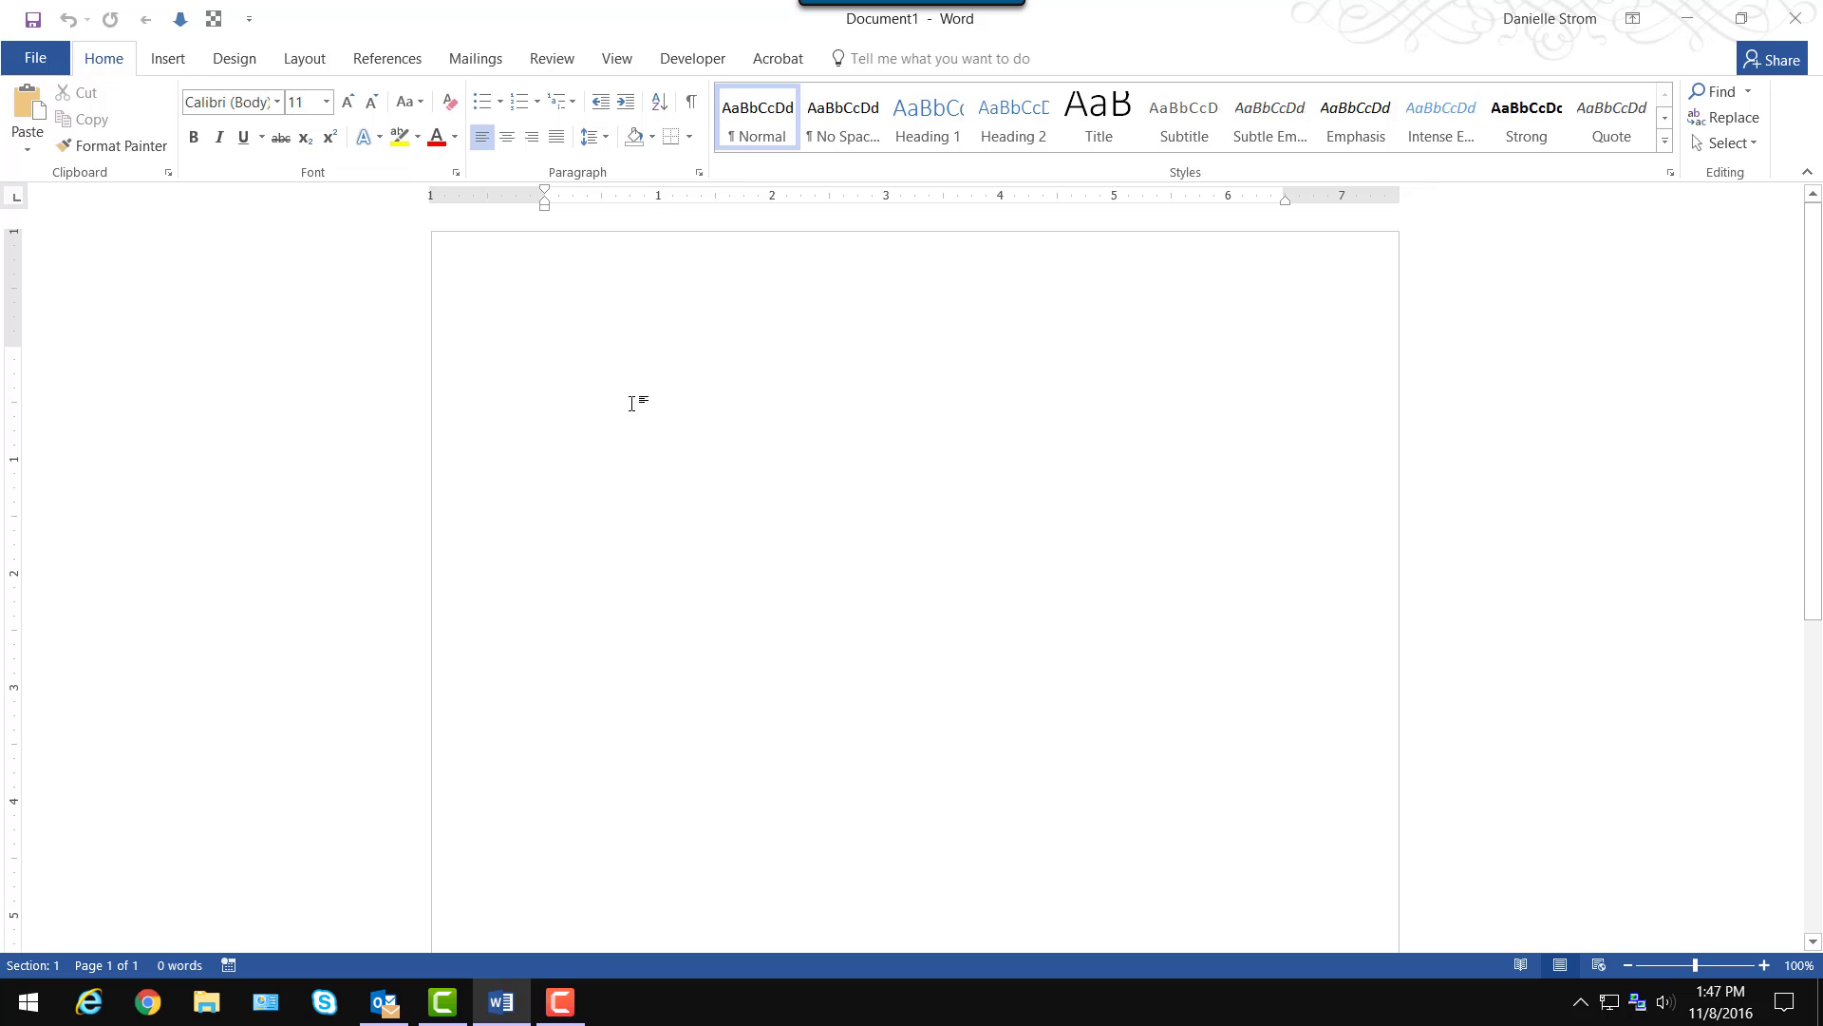
{"action": "type", "text": "This is a"}
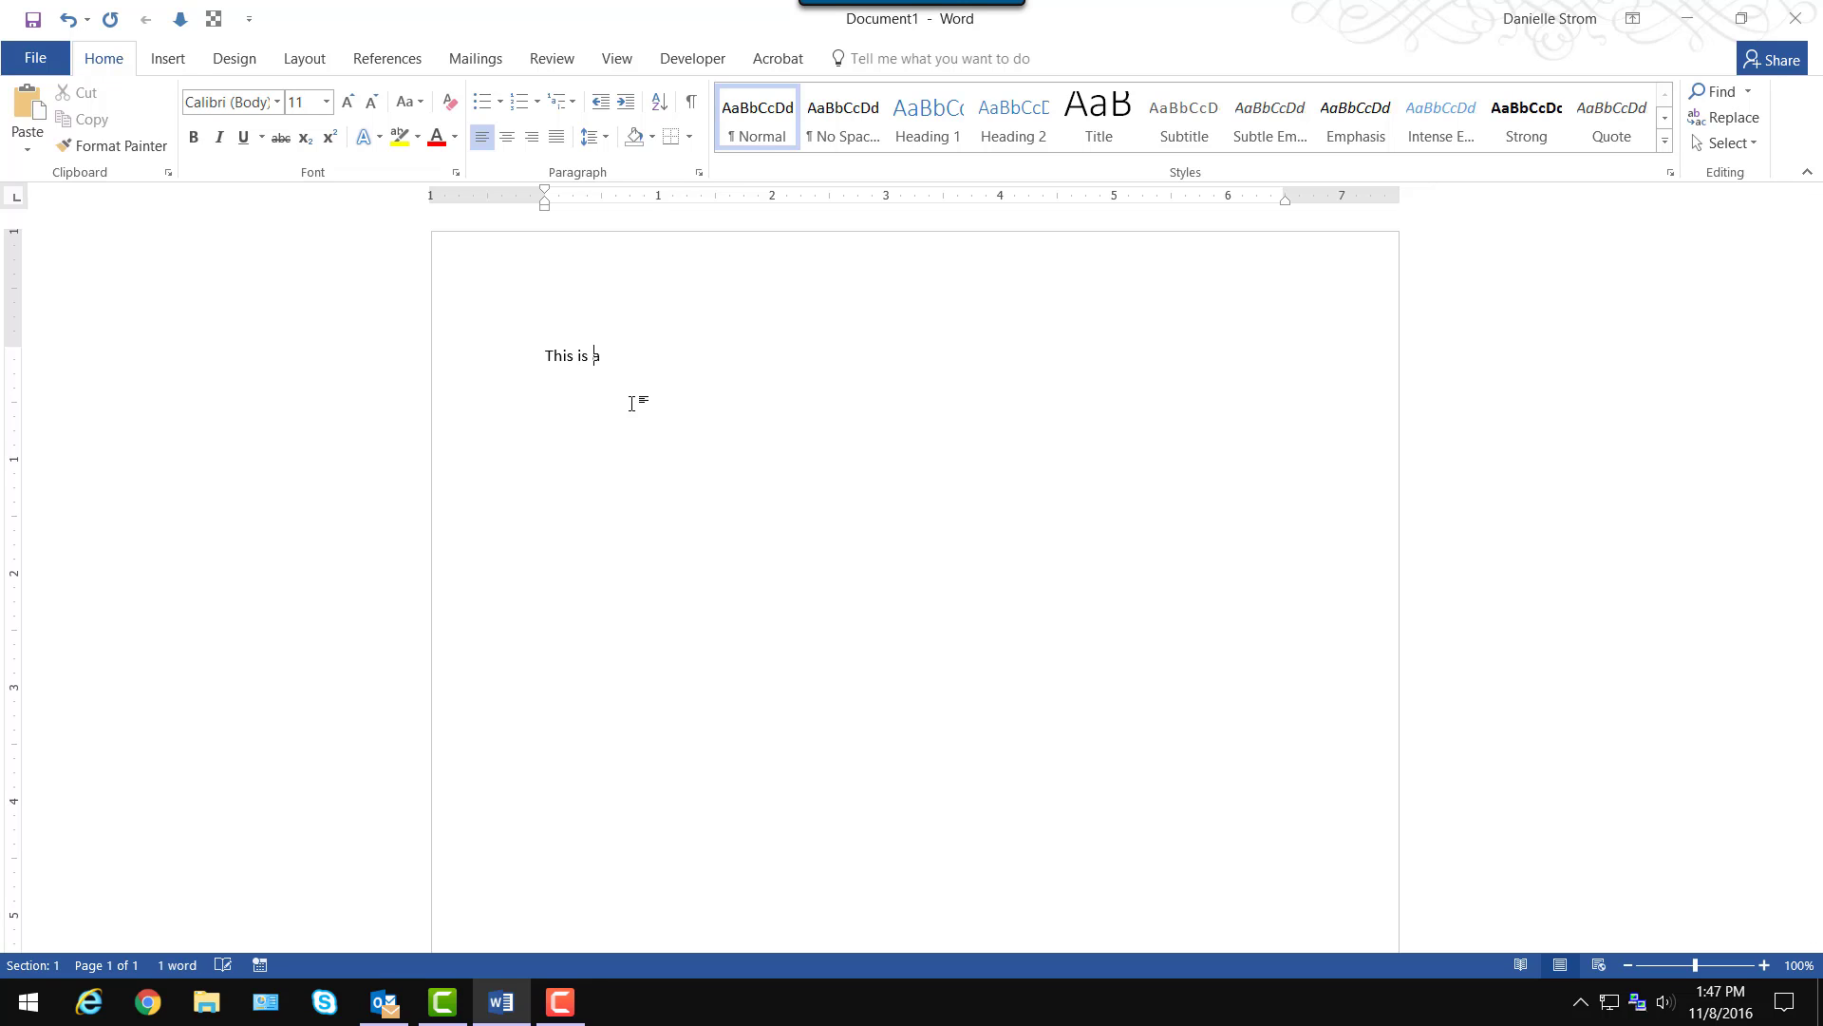
{"action": "type", "text": " letter."}
Close the document, saving it to the Desktop under the file name Letter.
{"action": "left_click", "coordinate": [1784, 29]}
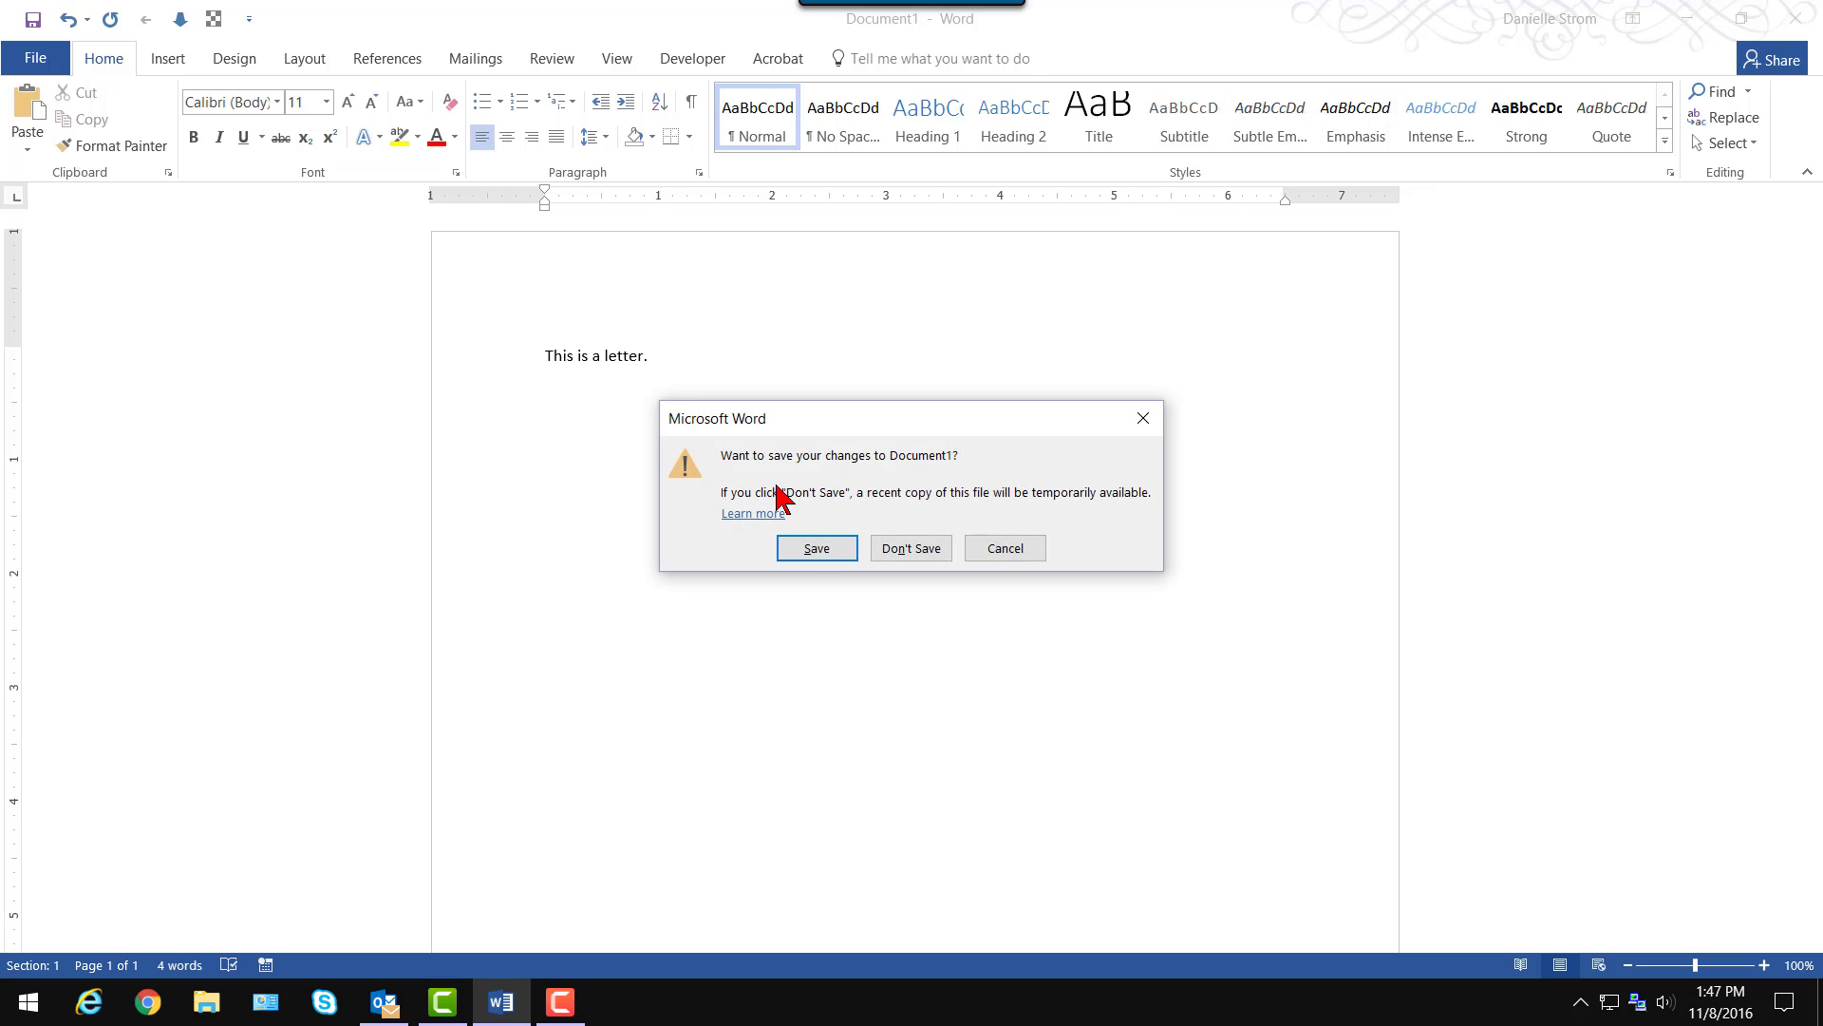
{"action": "left_click", "coordinate": [814, 549]}
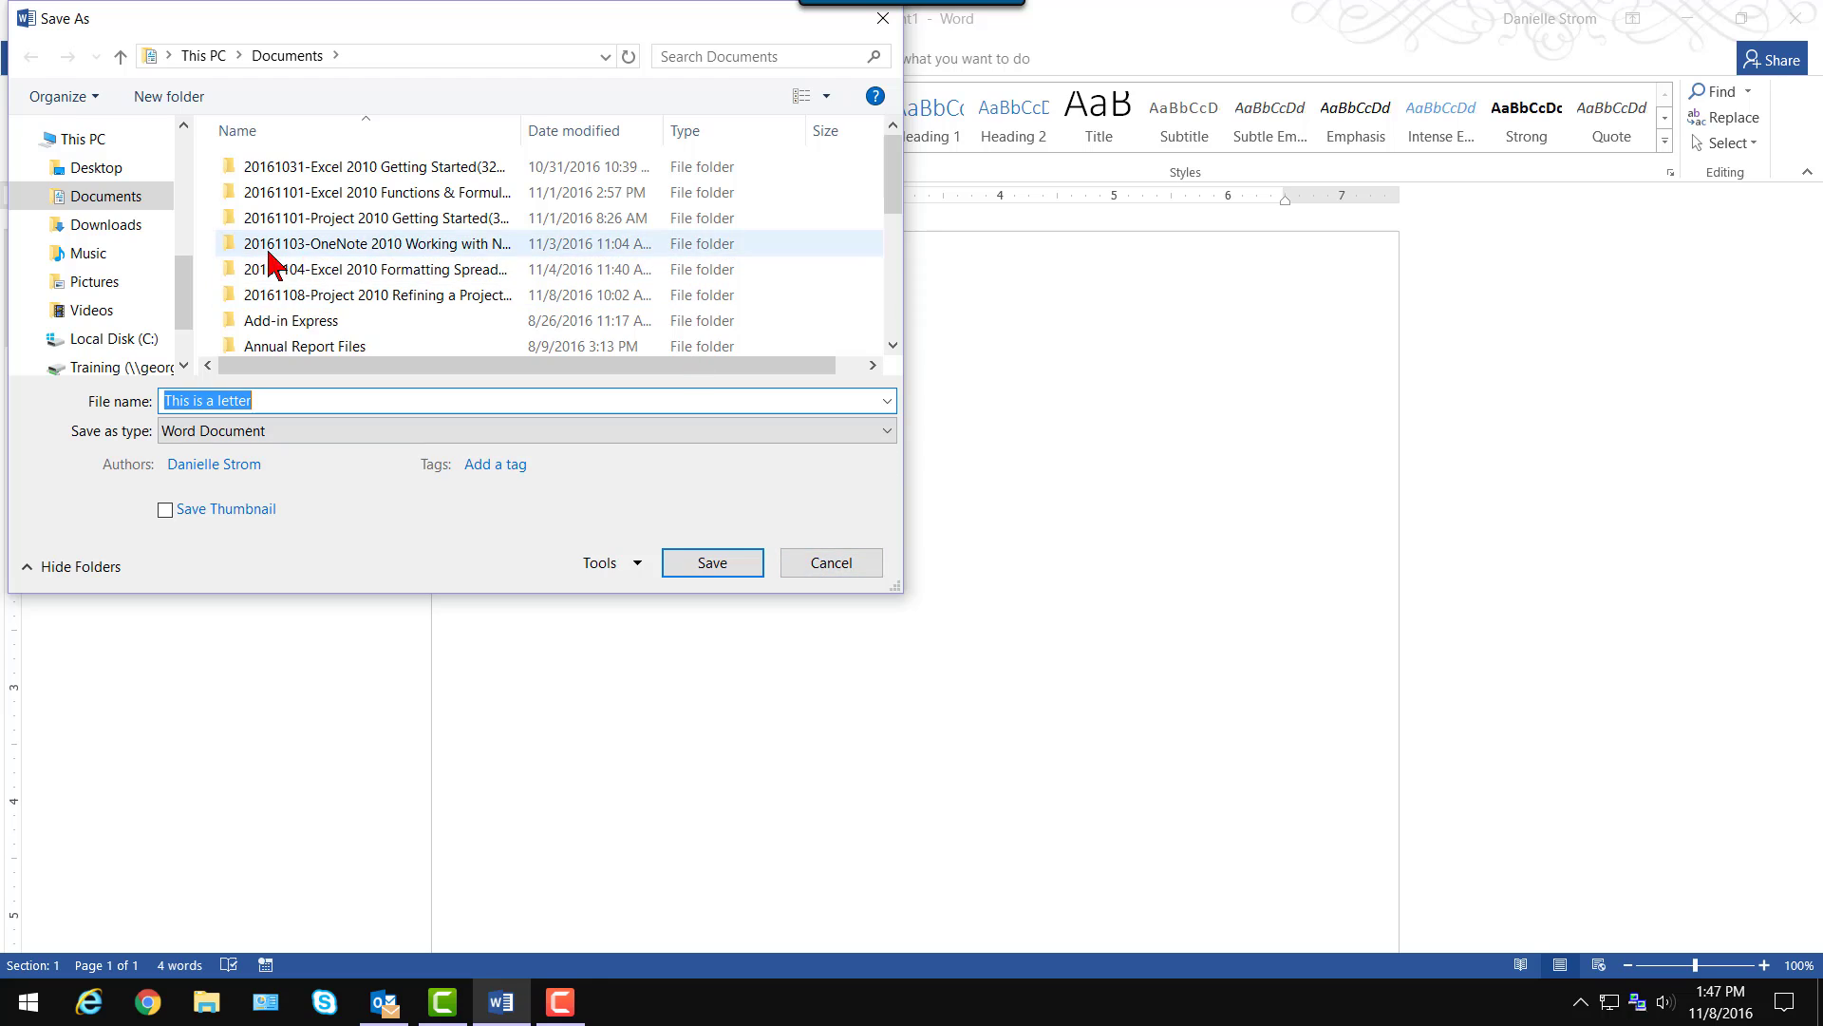
{"action": "left_click", "coordinate": [124, 171]}
{"action": "left_click", "coordinate": [292, 398]}
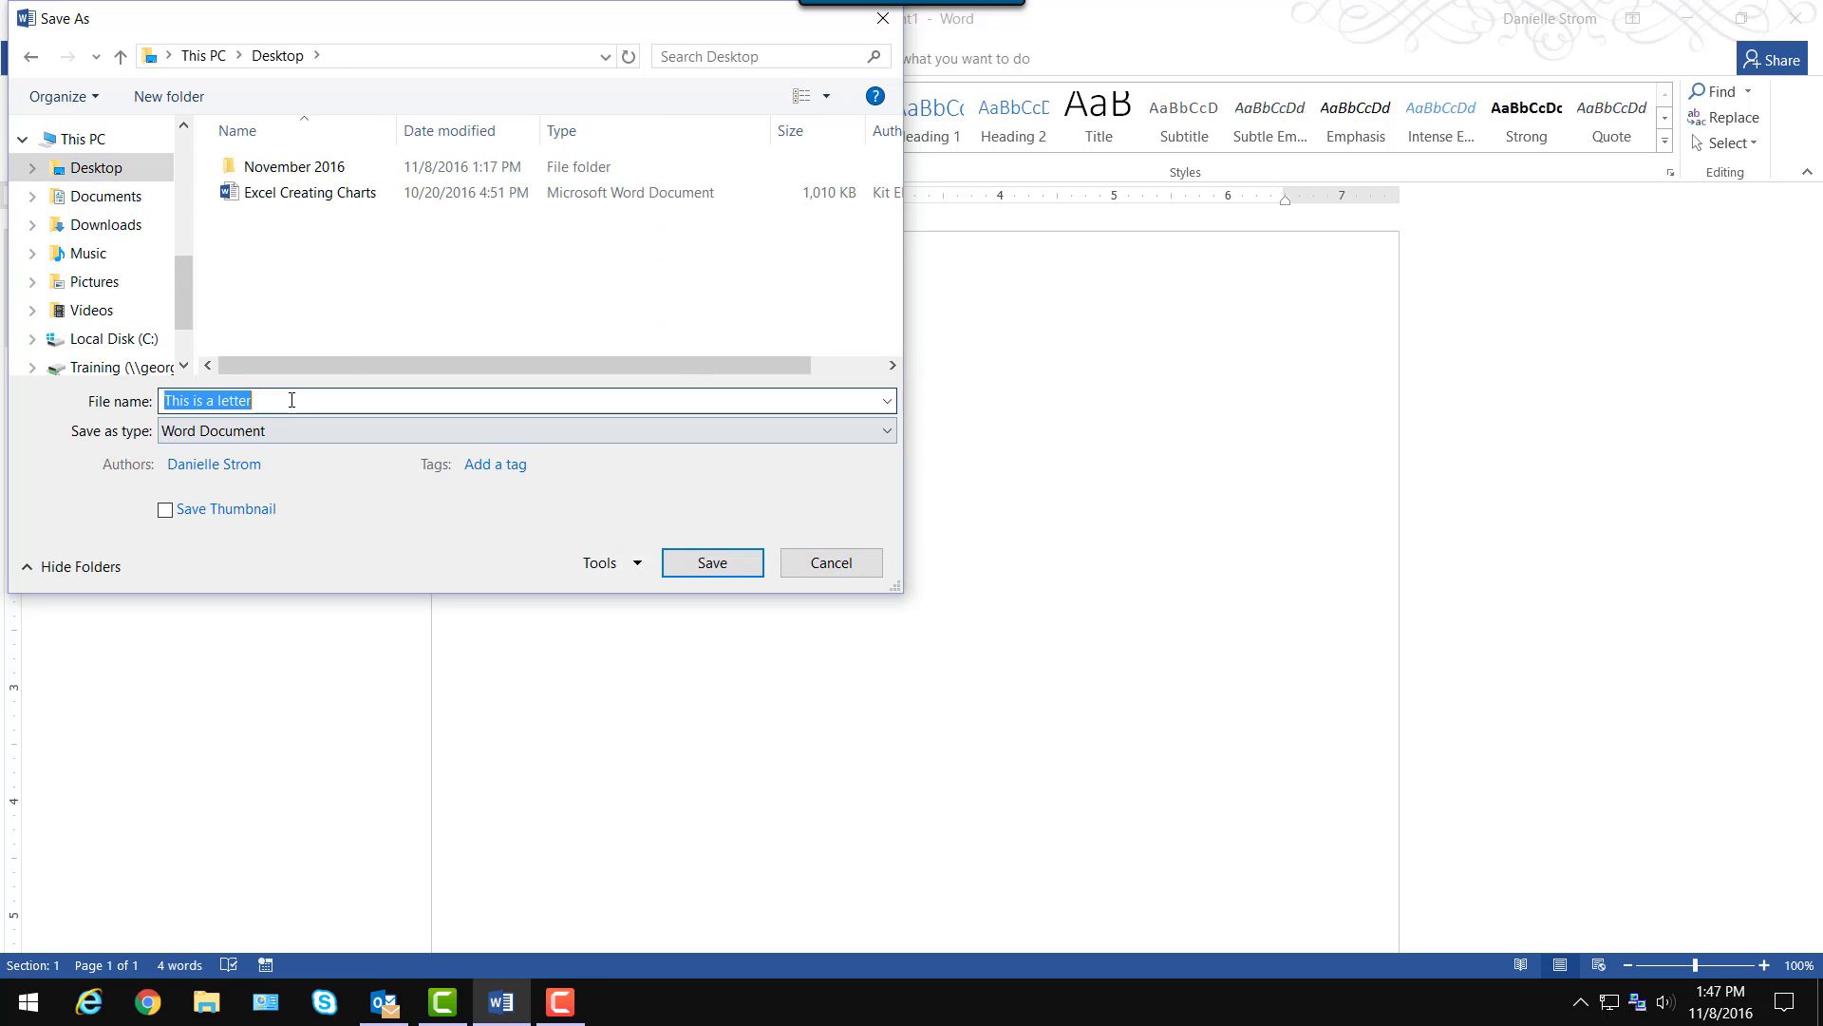
{"action": "type", "text": "Letter"}
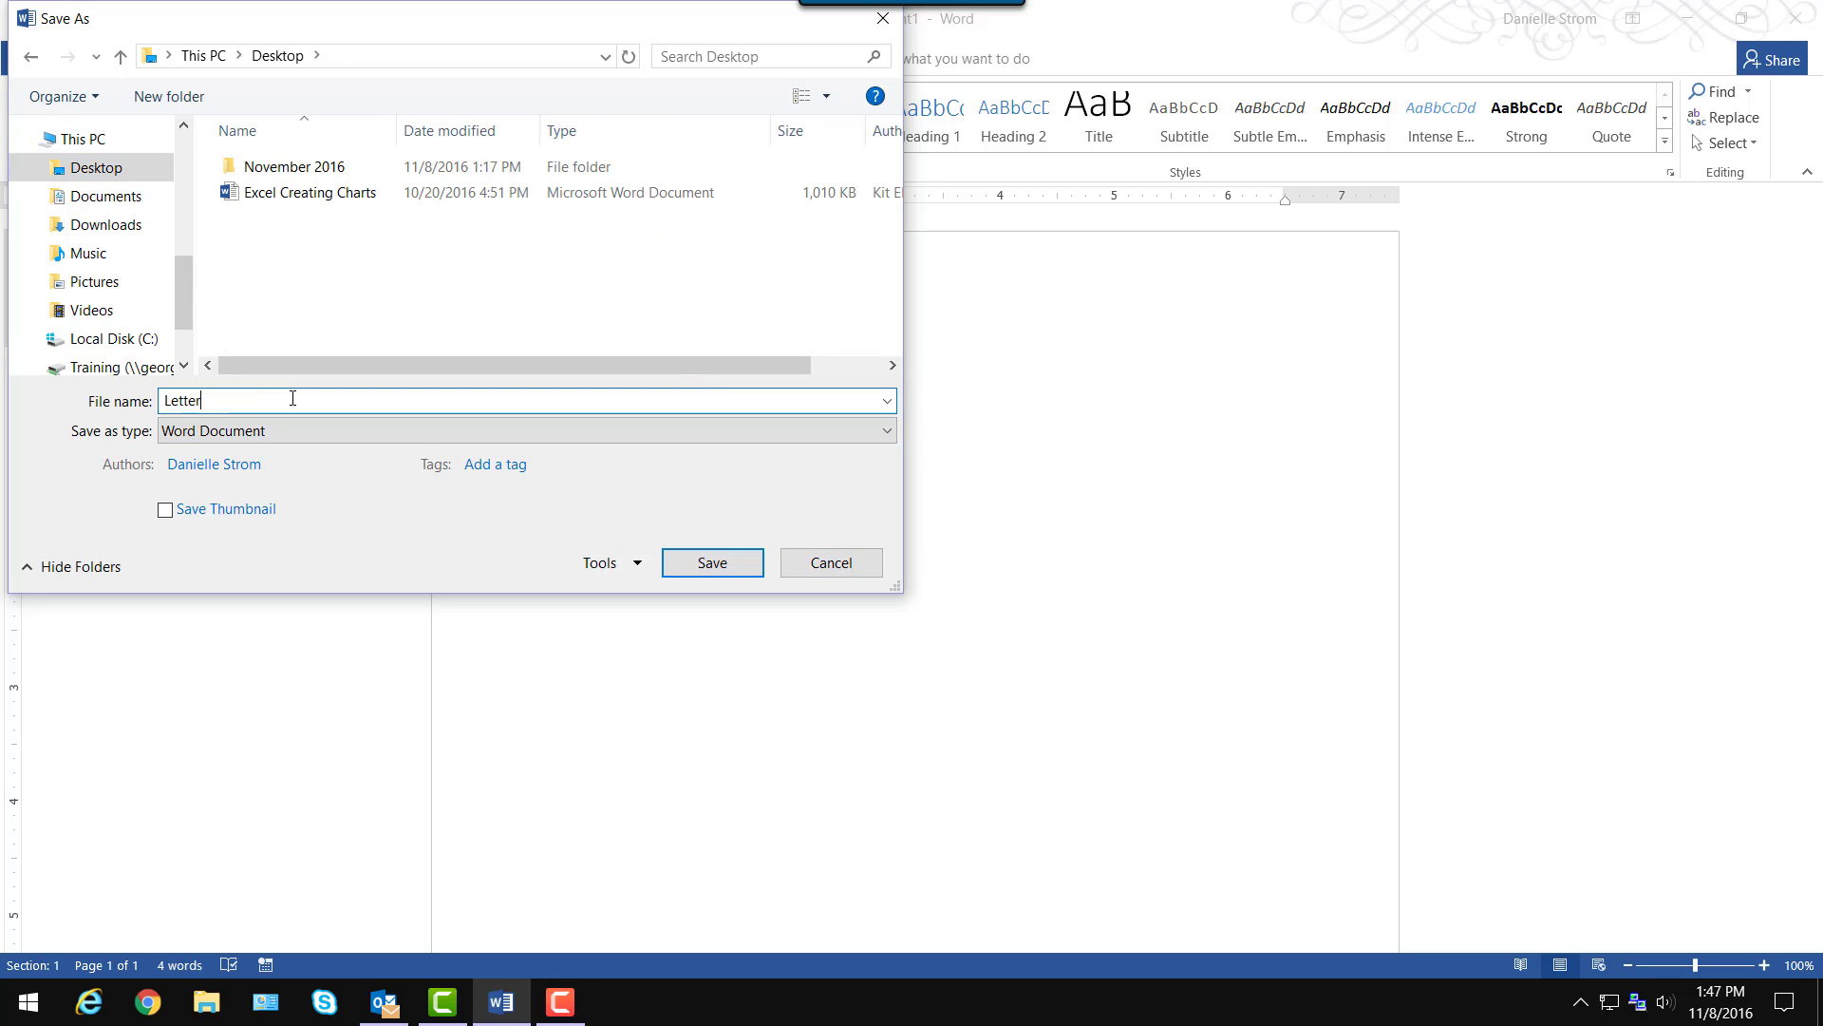
{"action": "left_click", "coordinate": [693, 564]}
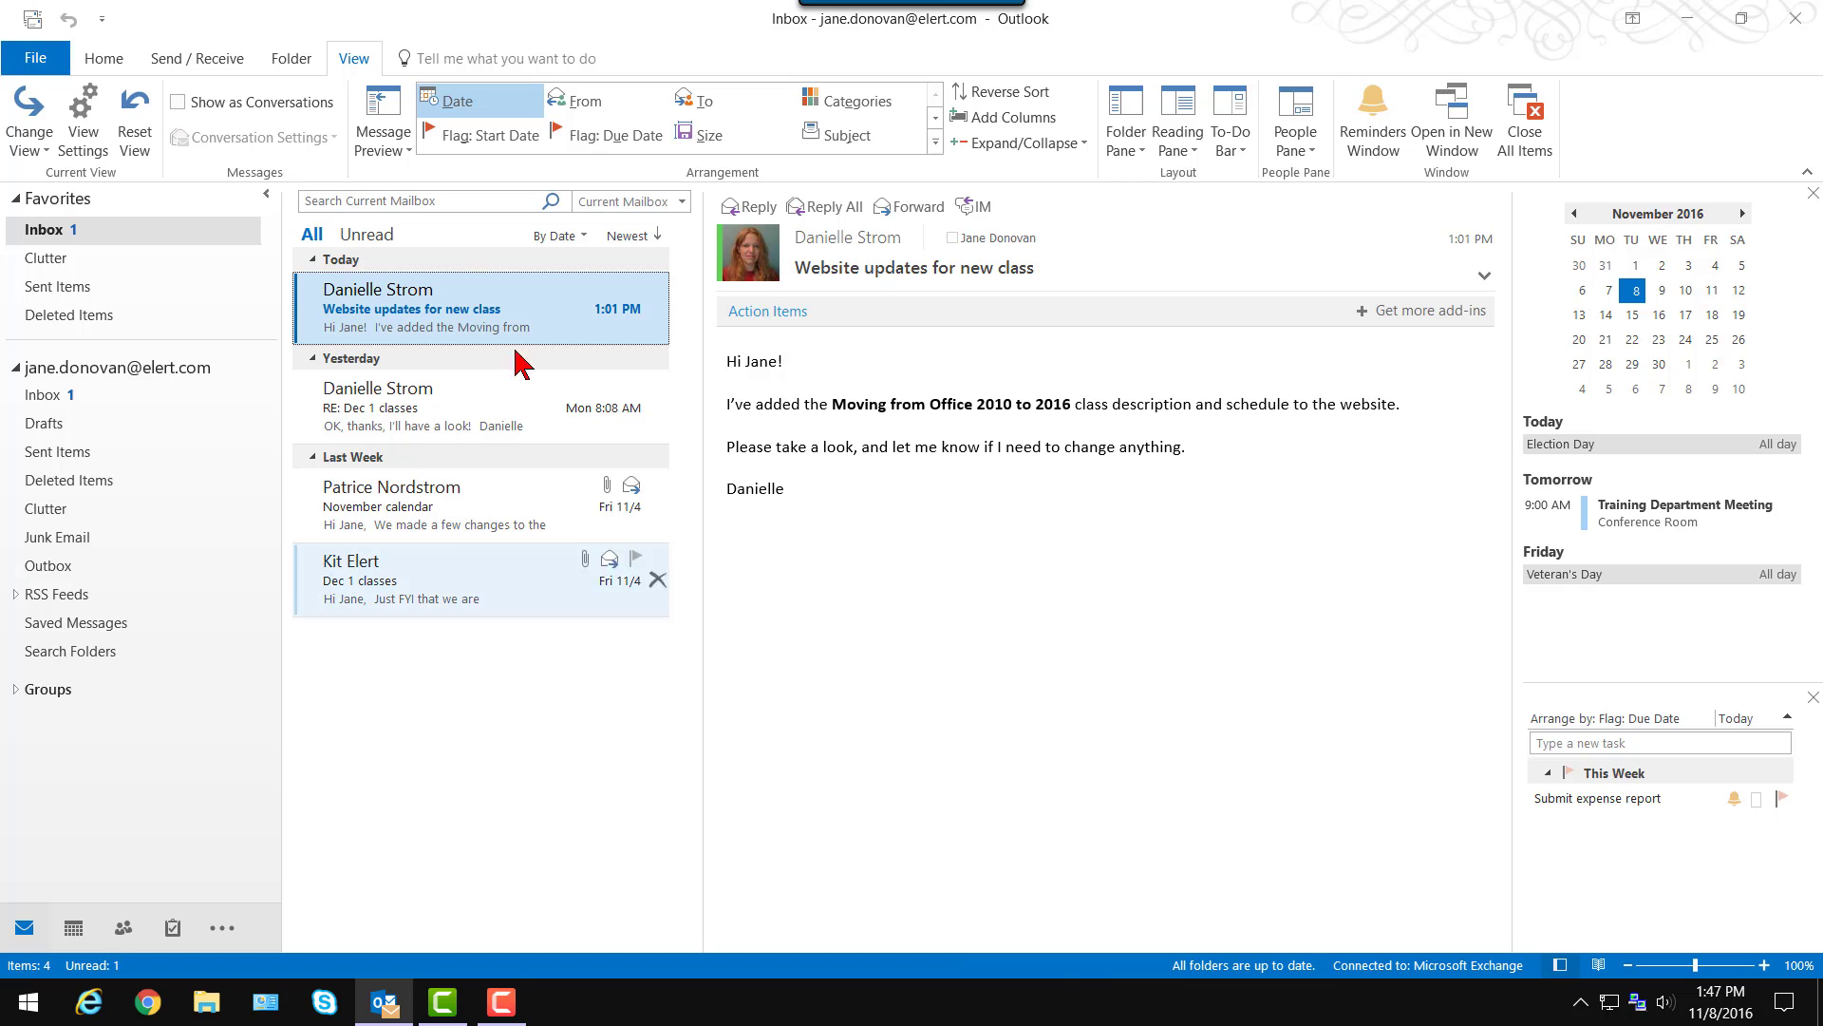
Create a new email to the sender of "Website updates for new class" with the subject "Please review".
{"action": "left_click", "coordinate": [107, 66]}
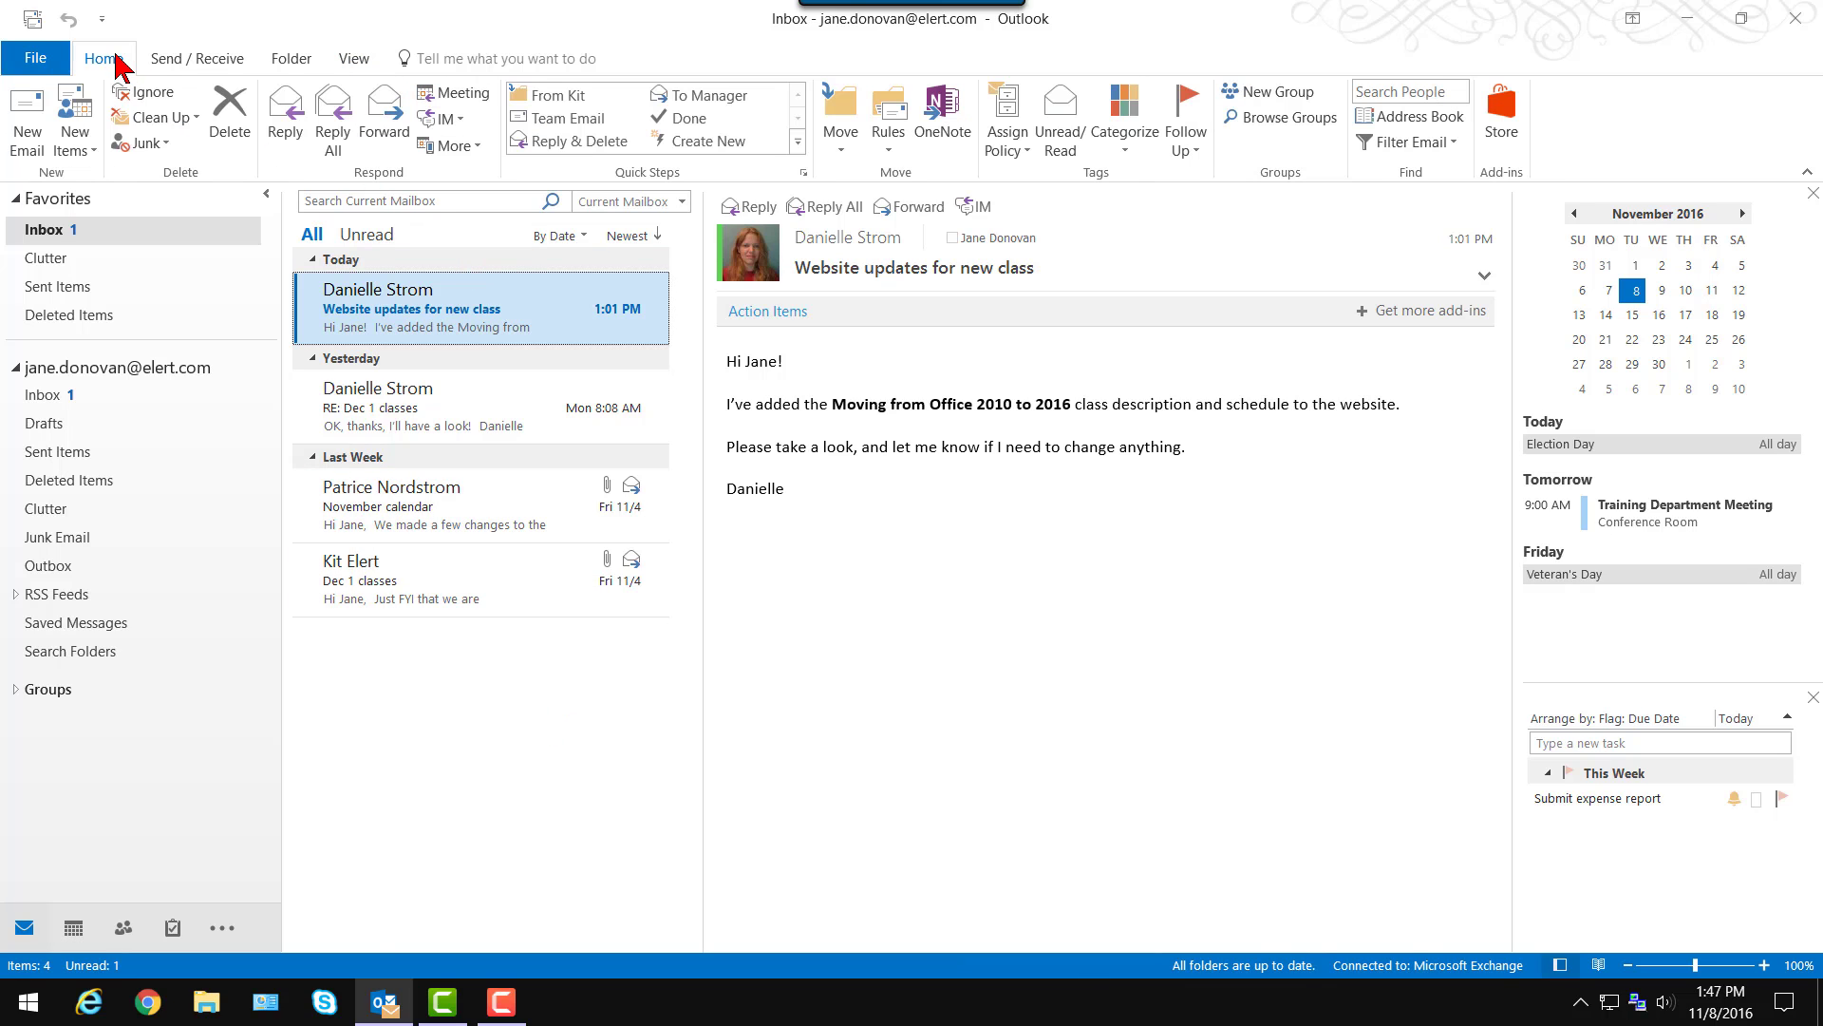
{"action": "left_click", "coordinate": [34, 125]}
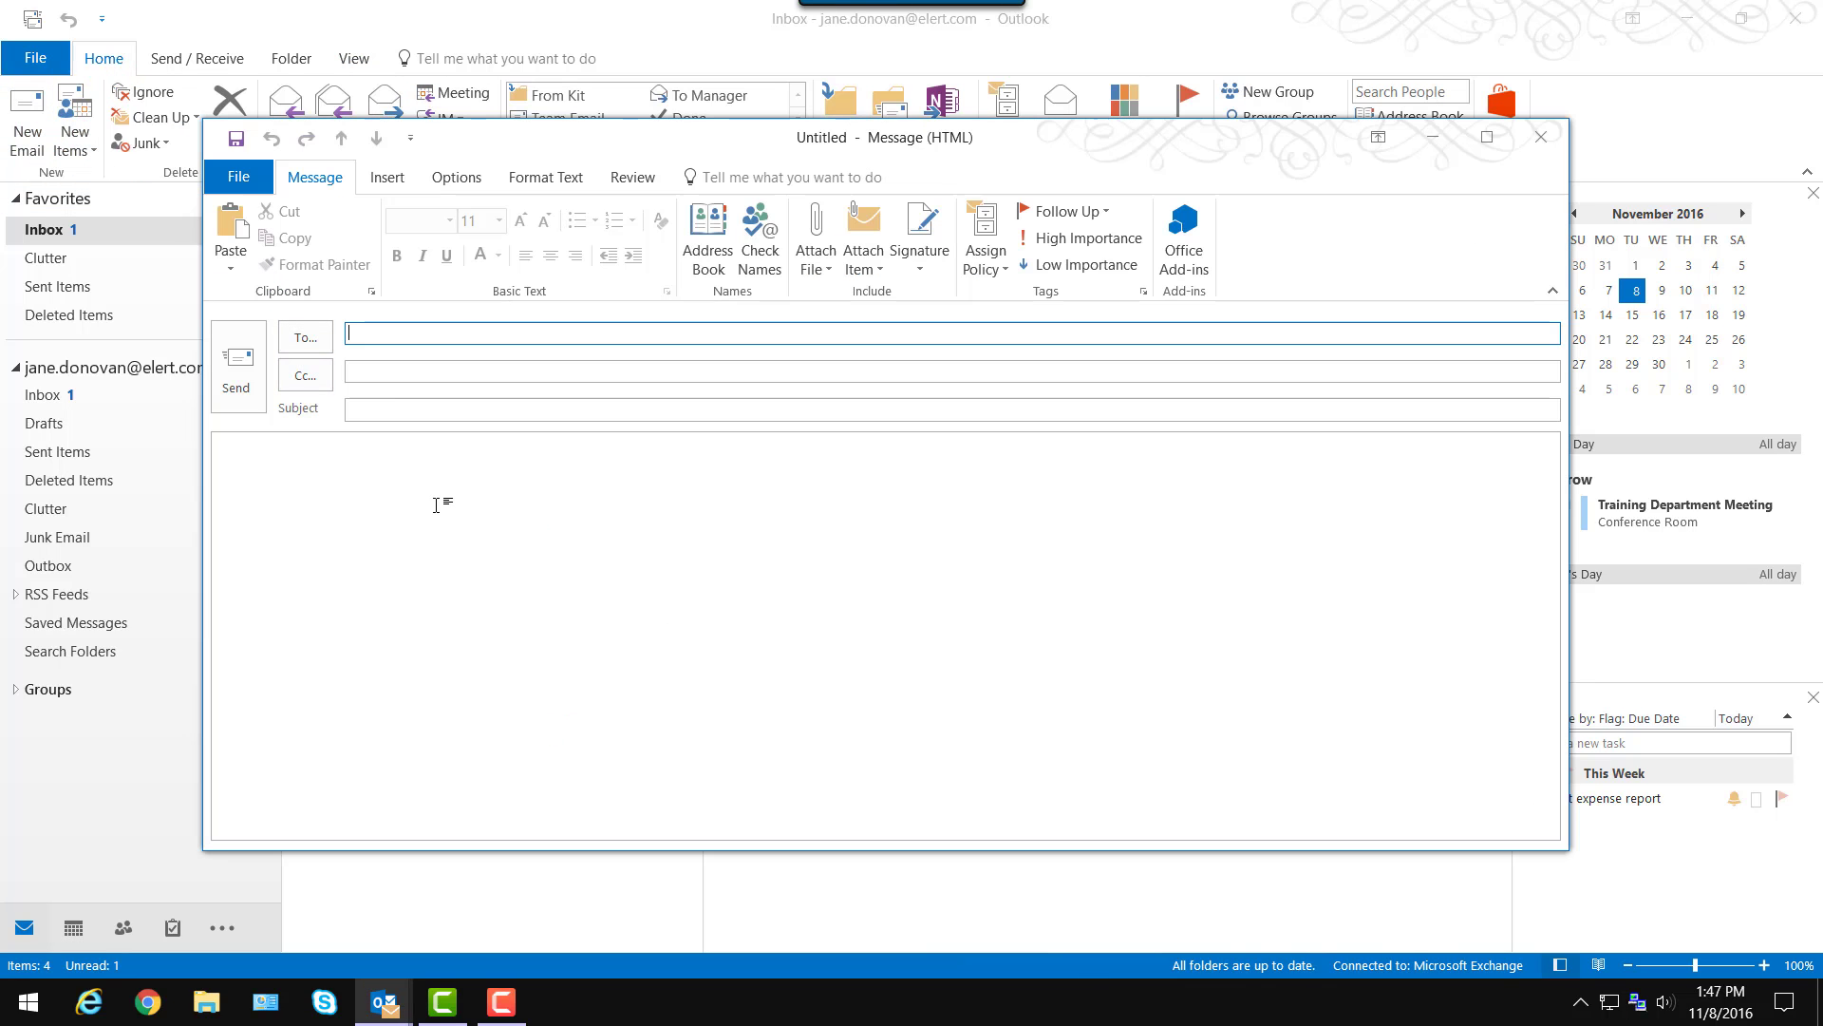
{"action": "type", "text": "da"}
{"action": "key", "text": "Return"}
{"action": "key", "text": "Tab"}
{"action": "key", "text": "Tab"}
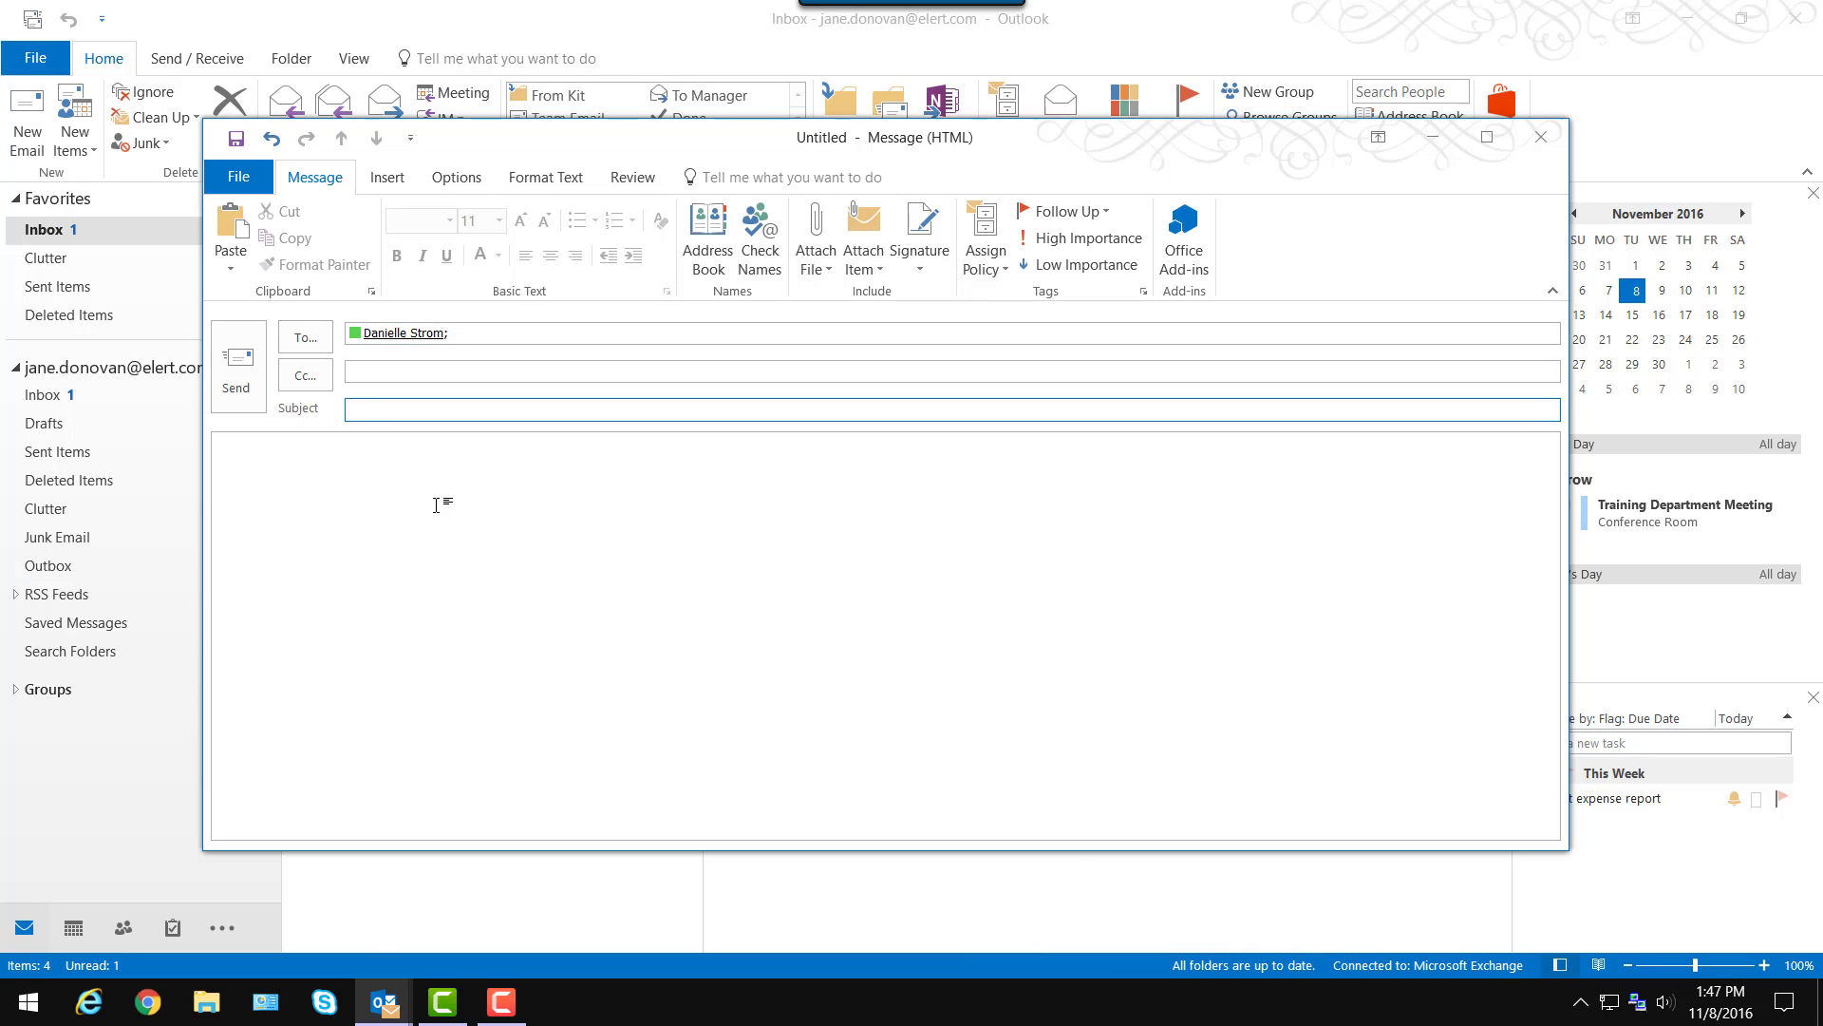
{"action": "type", "text": "Please review"}
{"action": "key", "text": "Tab"}
Write "I've attached a letter draft to send to clients." in the message body, followed by a blank line.
{"action": "type", "text": "I've a"}
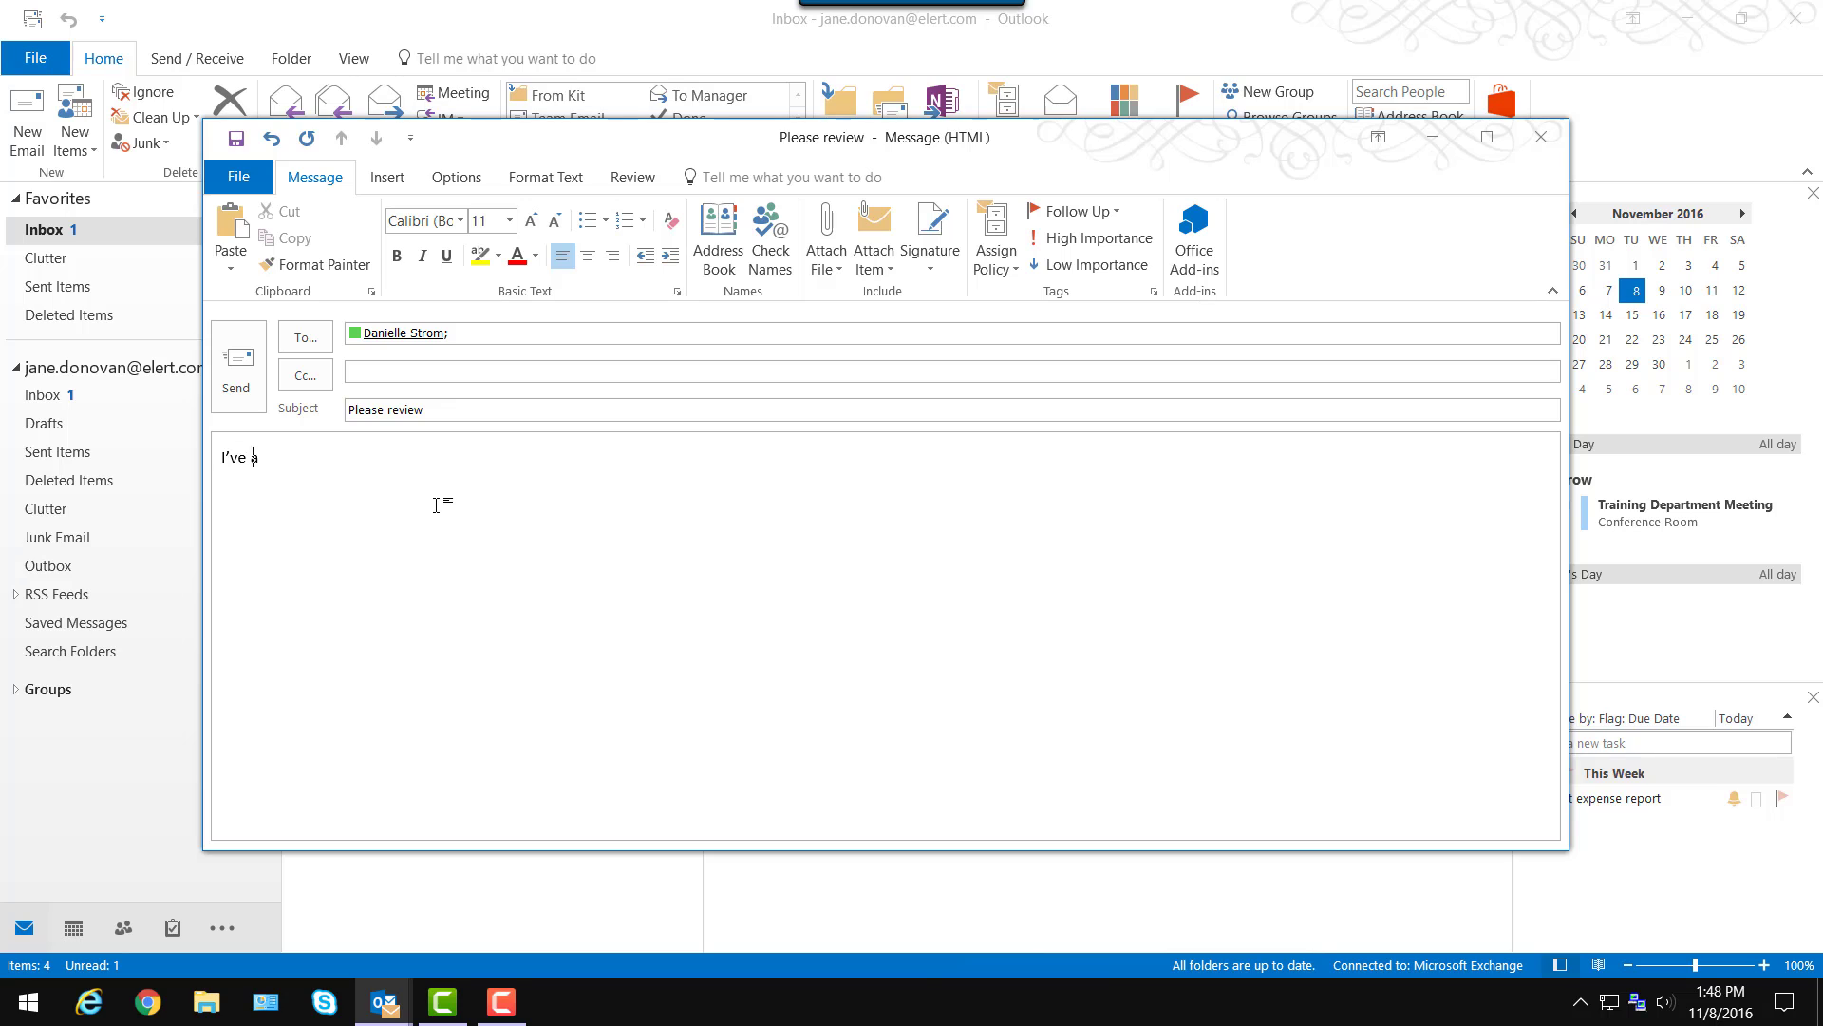
{"action": "type", "text": "ttached a letter draft to send to cl"}
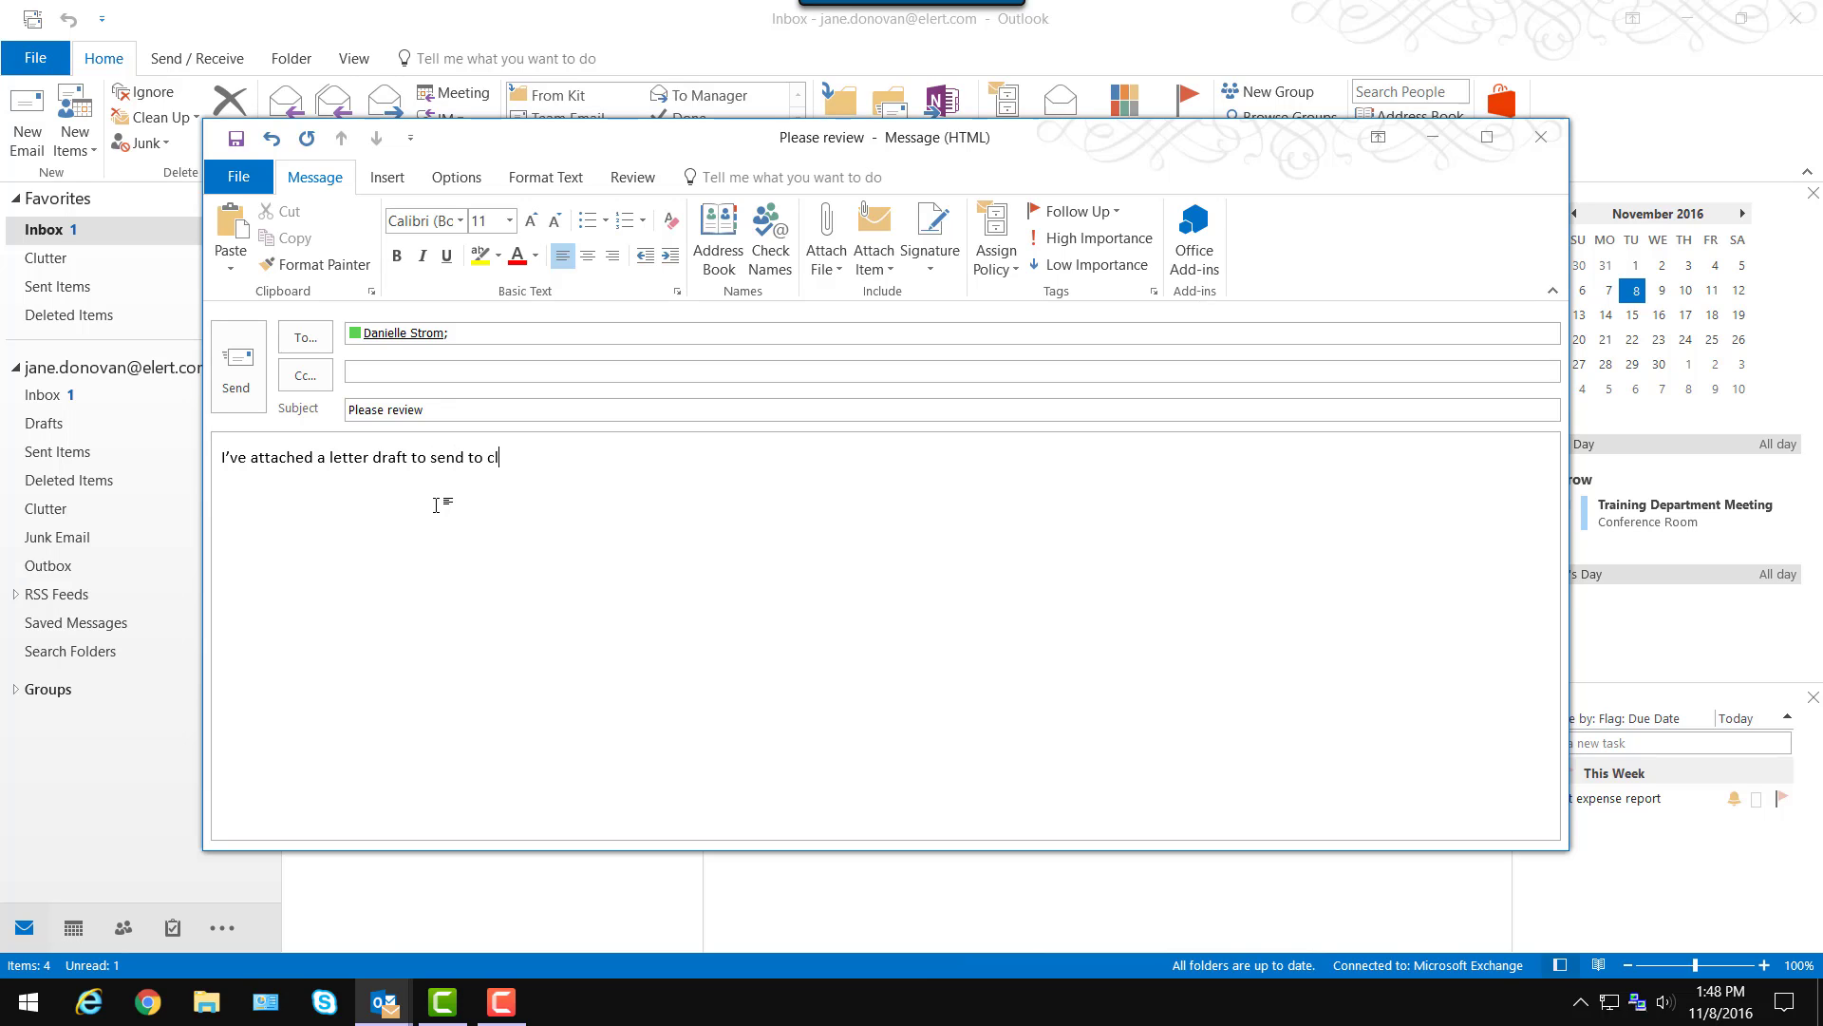
{"action": "type", "text": "ients."}
{"action": "key", "text": "Return"}
{"action": "key", "text": "Return"}
Add the paragraph "Please review it for me, and let me know what to change." and sign with the sender's first name.
{"action": "type", "text": "Please review it for me"}
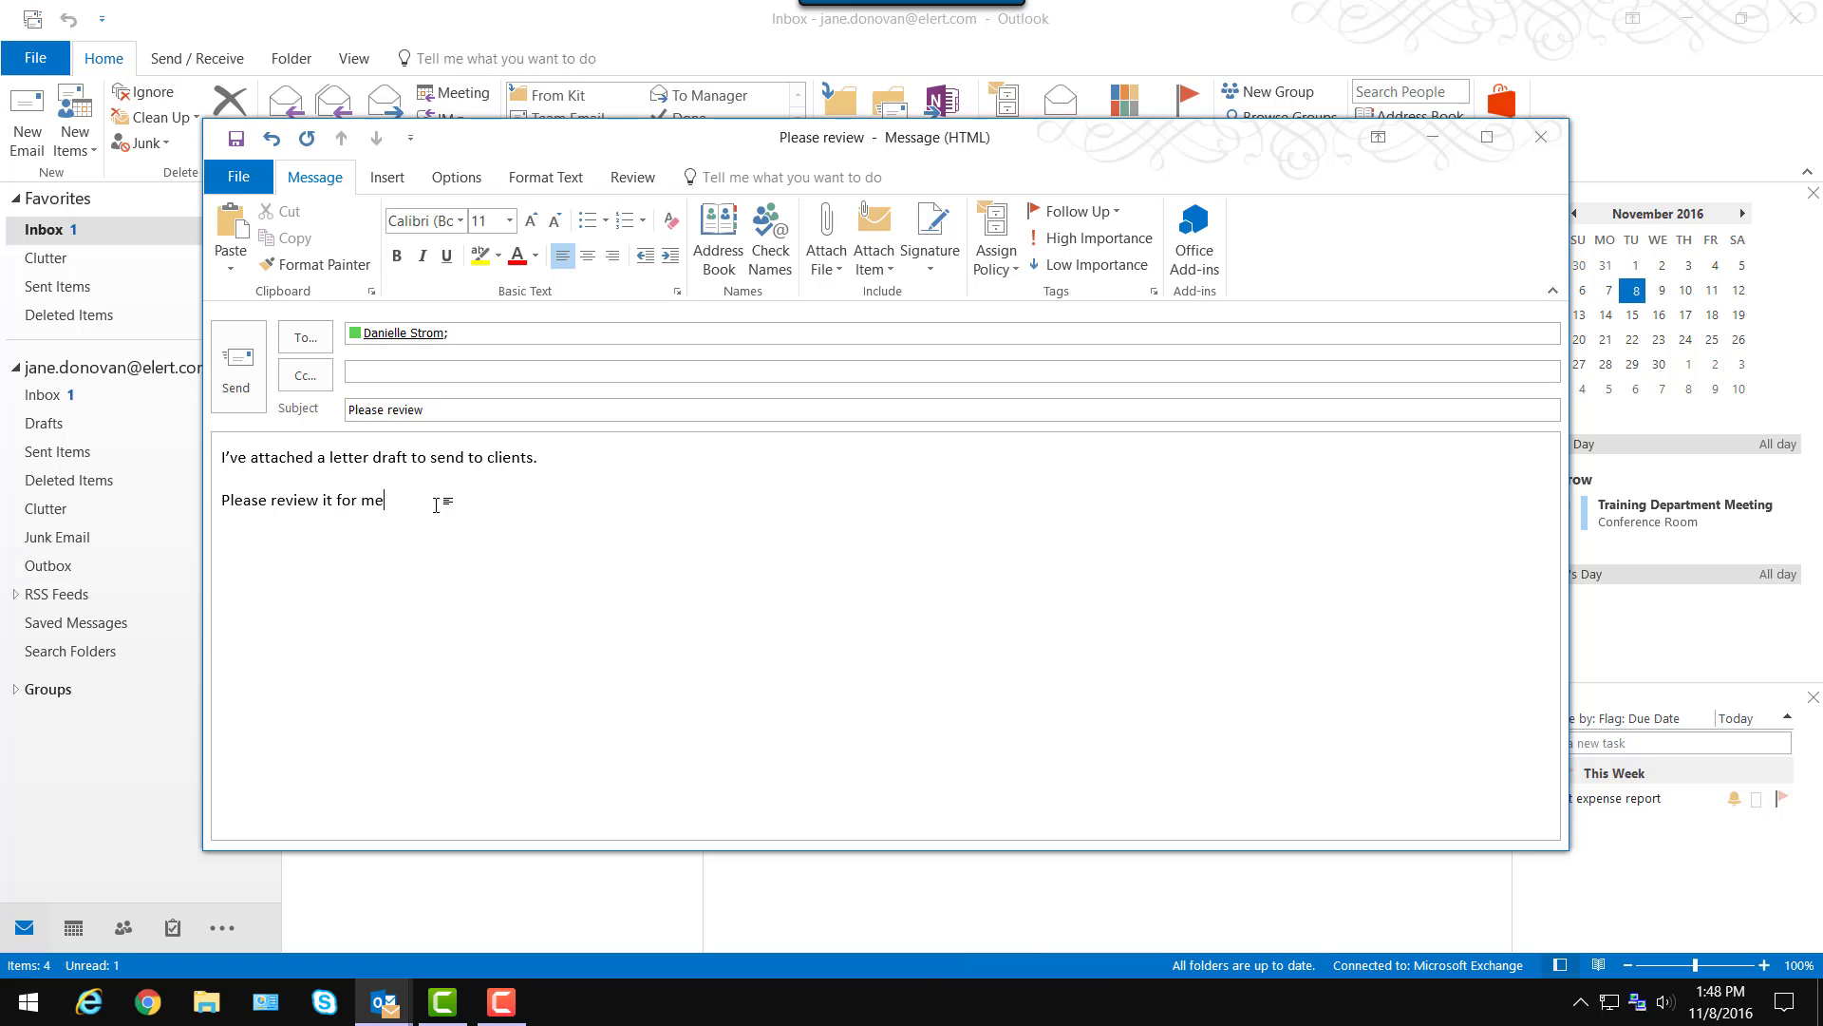
{"action": "type", "text": ", and let me know what to change"}
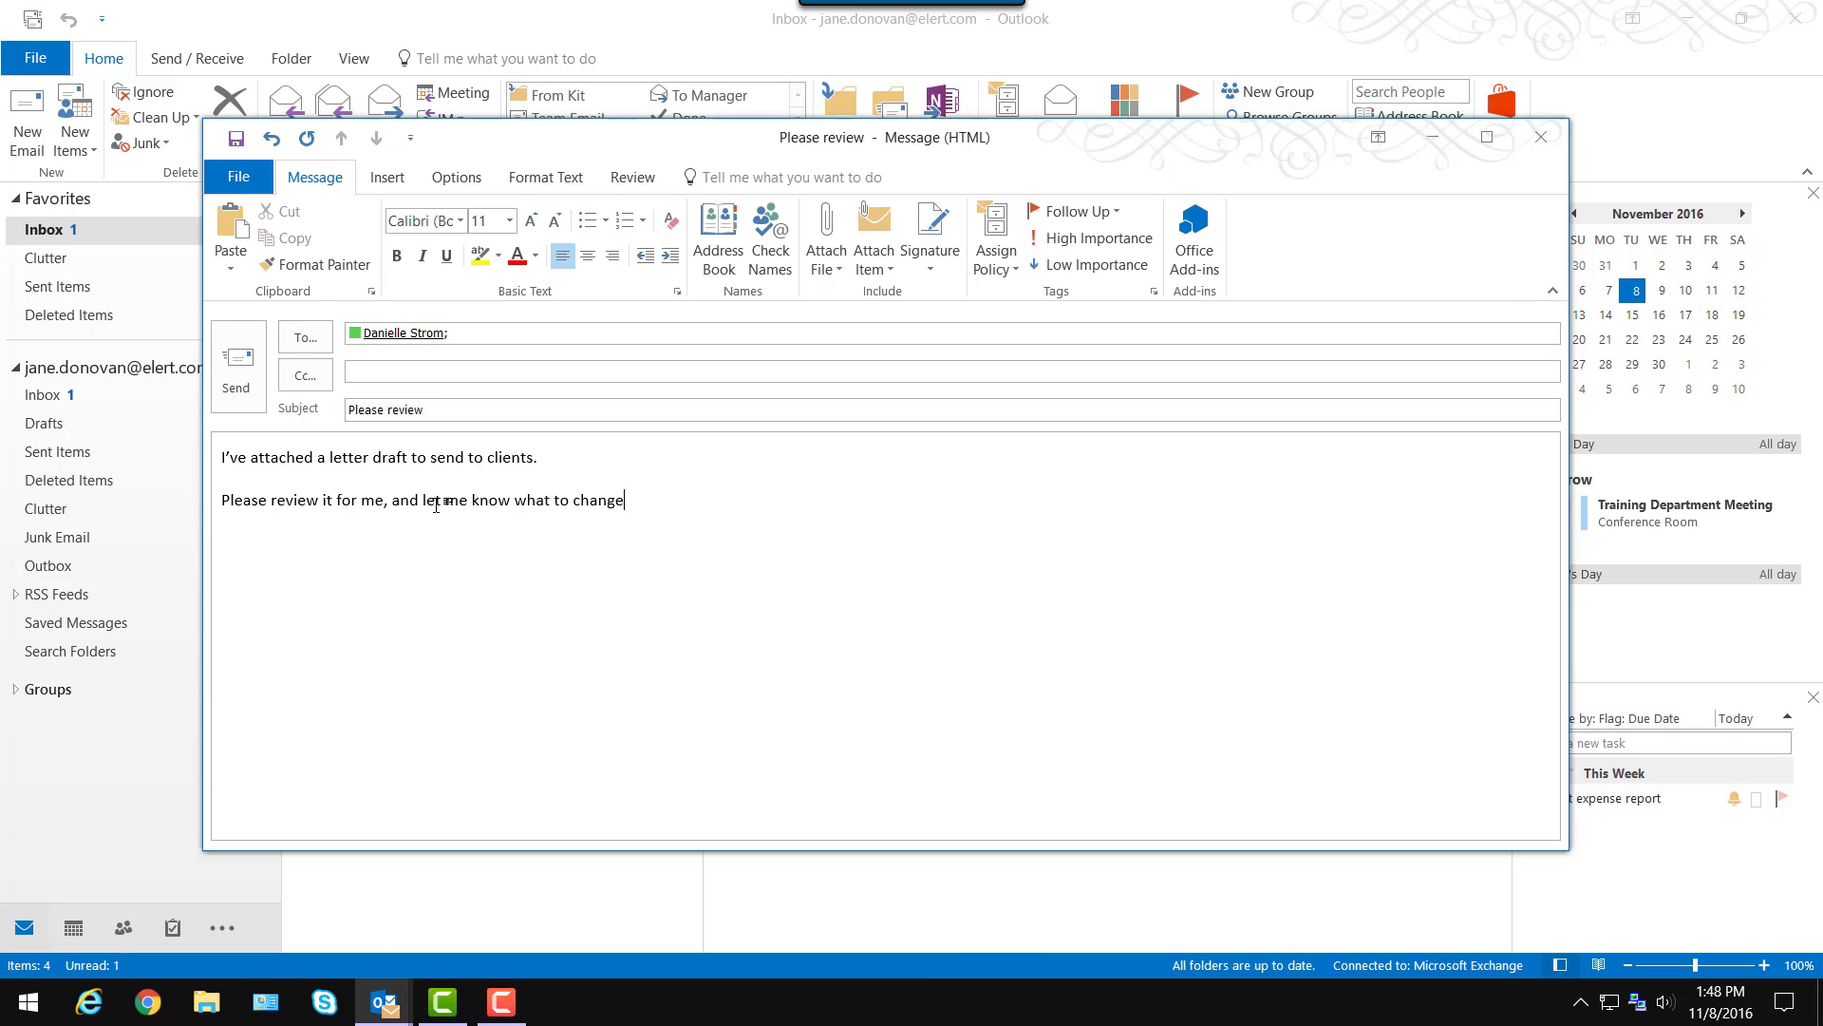
{"action": "type", "text": "."}
{"action": "key", "text": "Return"}
{"action": "key", "text": "Return"}
{"action": "type", "text": "Jane"}
Try to send the message, choose not to send without an attachment, and attach the recent Desktop file Letter.
{"action": "left_click", "coordinate": [237, 380]}
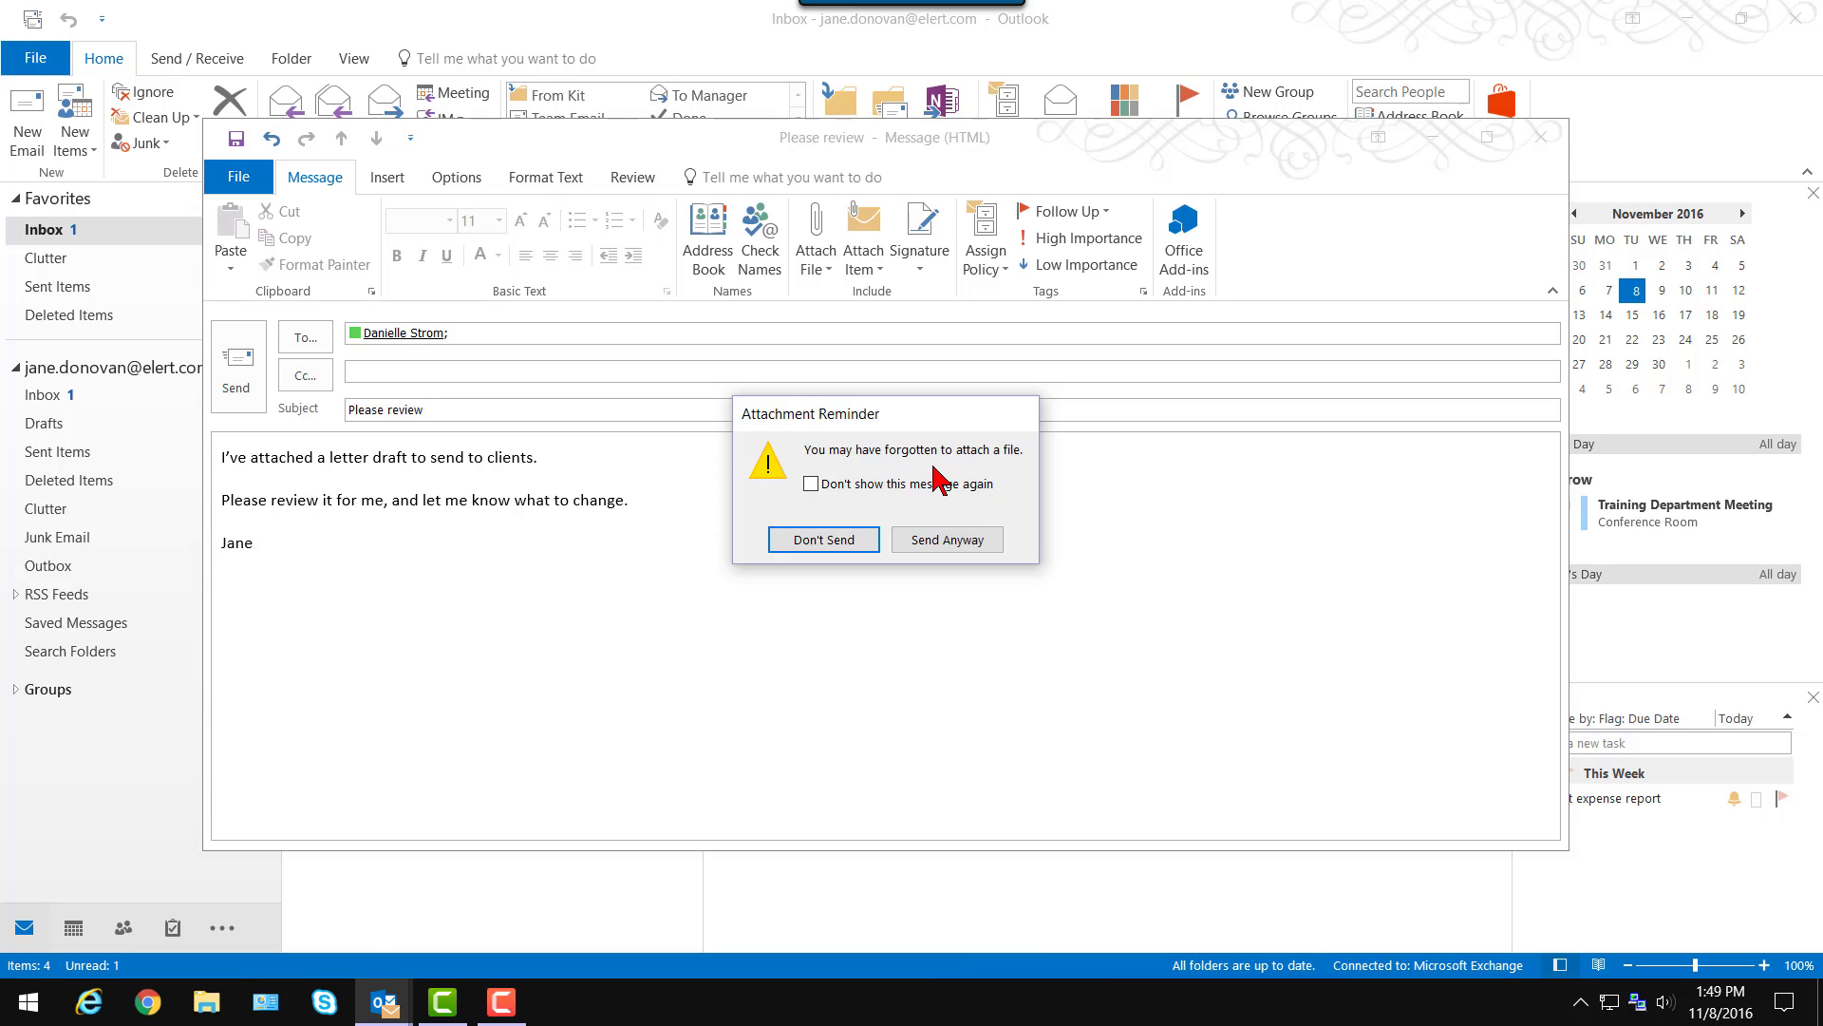
{"action": "left_click", "coordinate": [826, 541]}
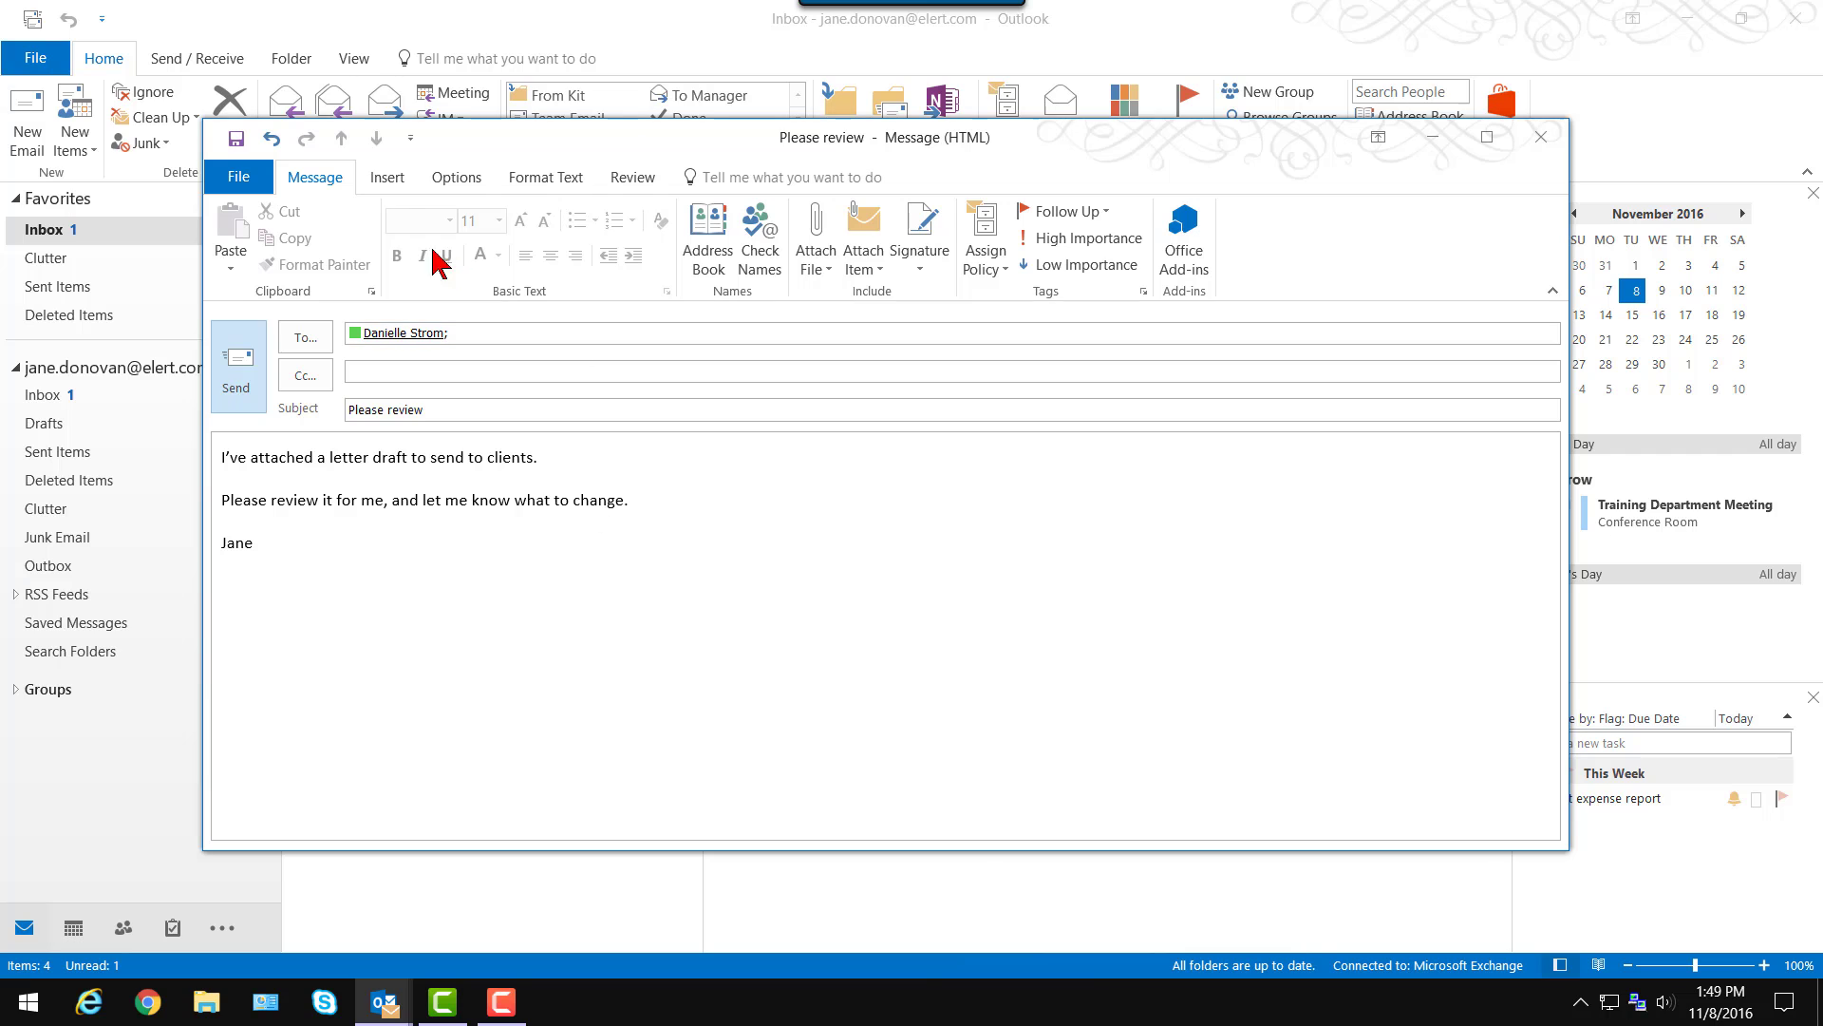
{"action": "left_click", "coordinate": [825, 255]}
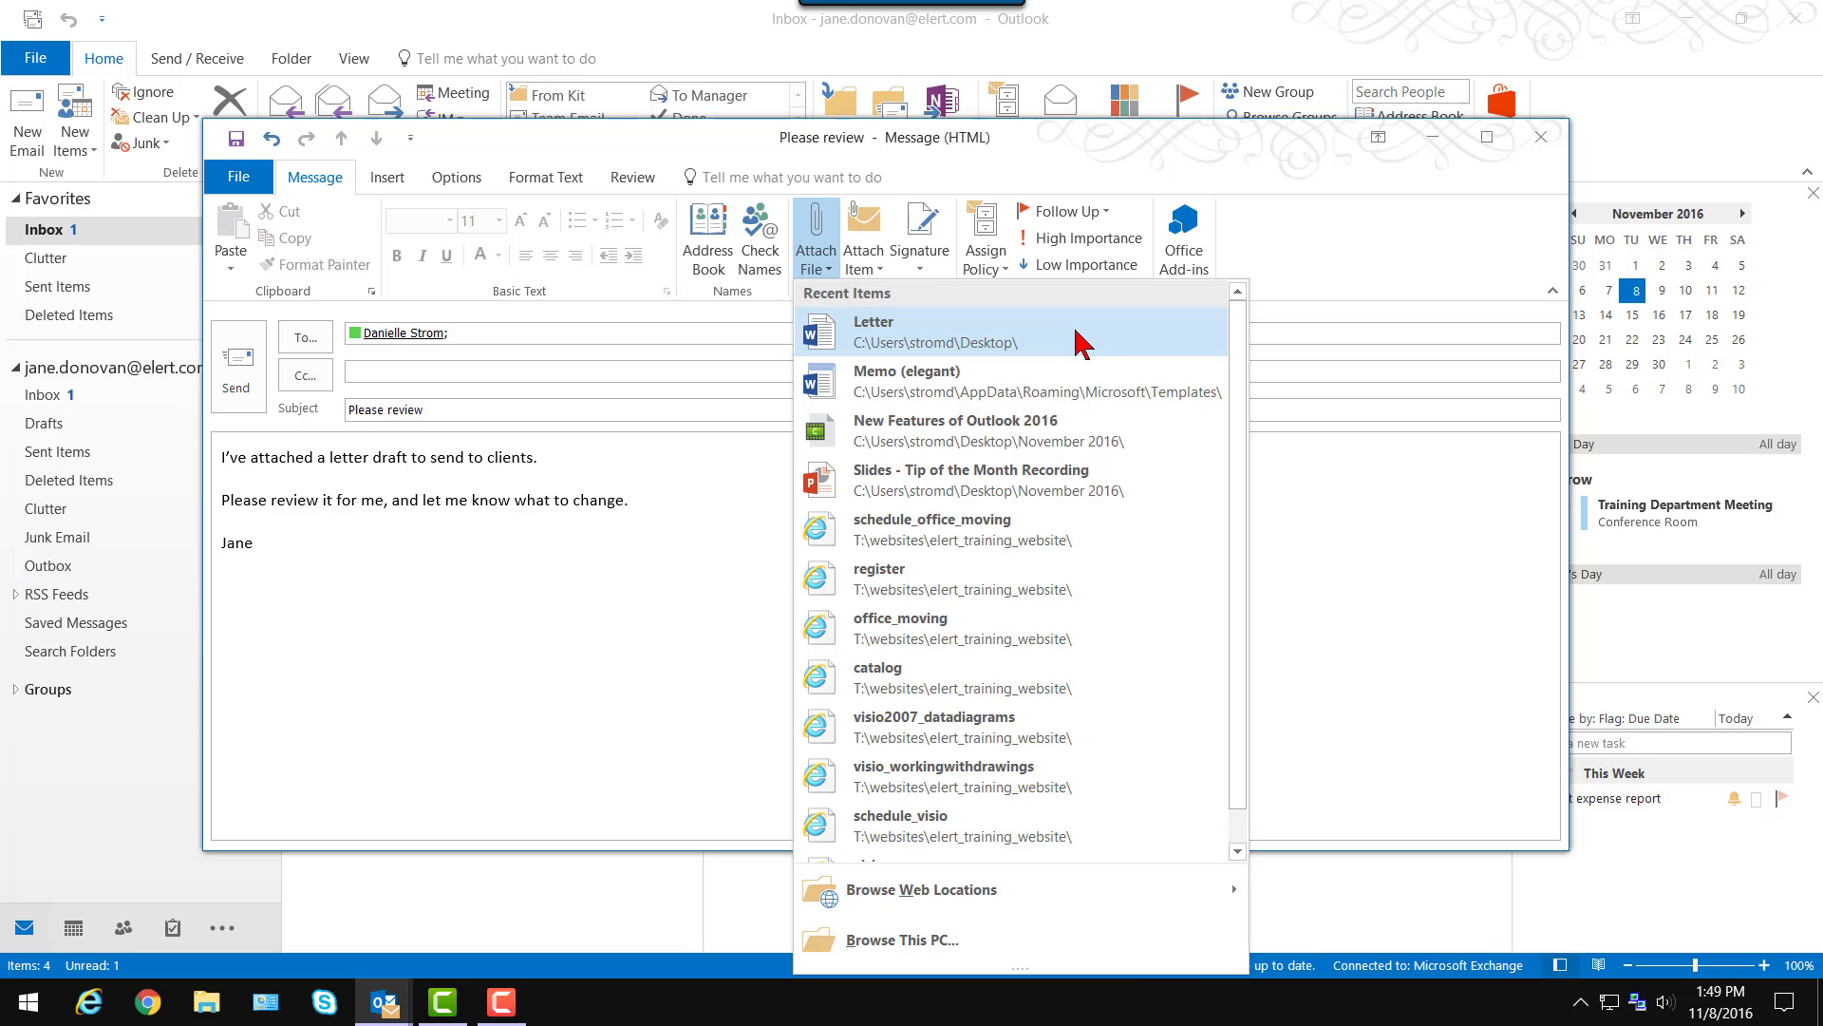
{"action": "left_click", "coordinate": [1046, 328]}
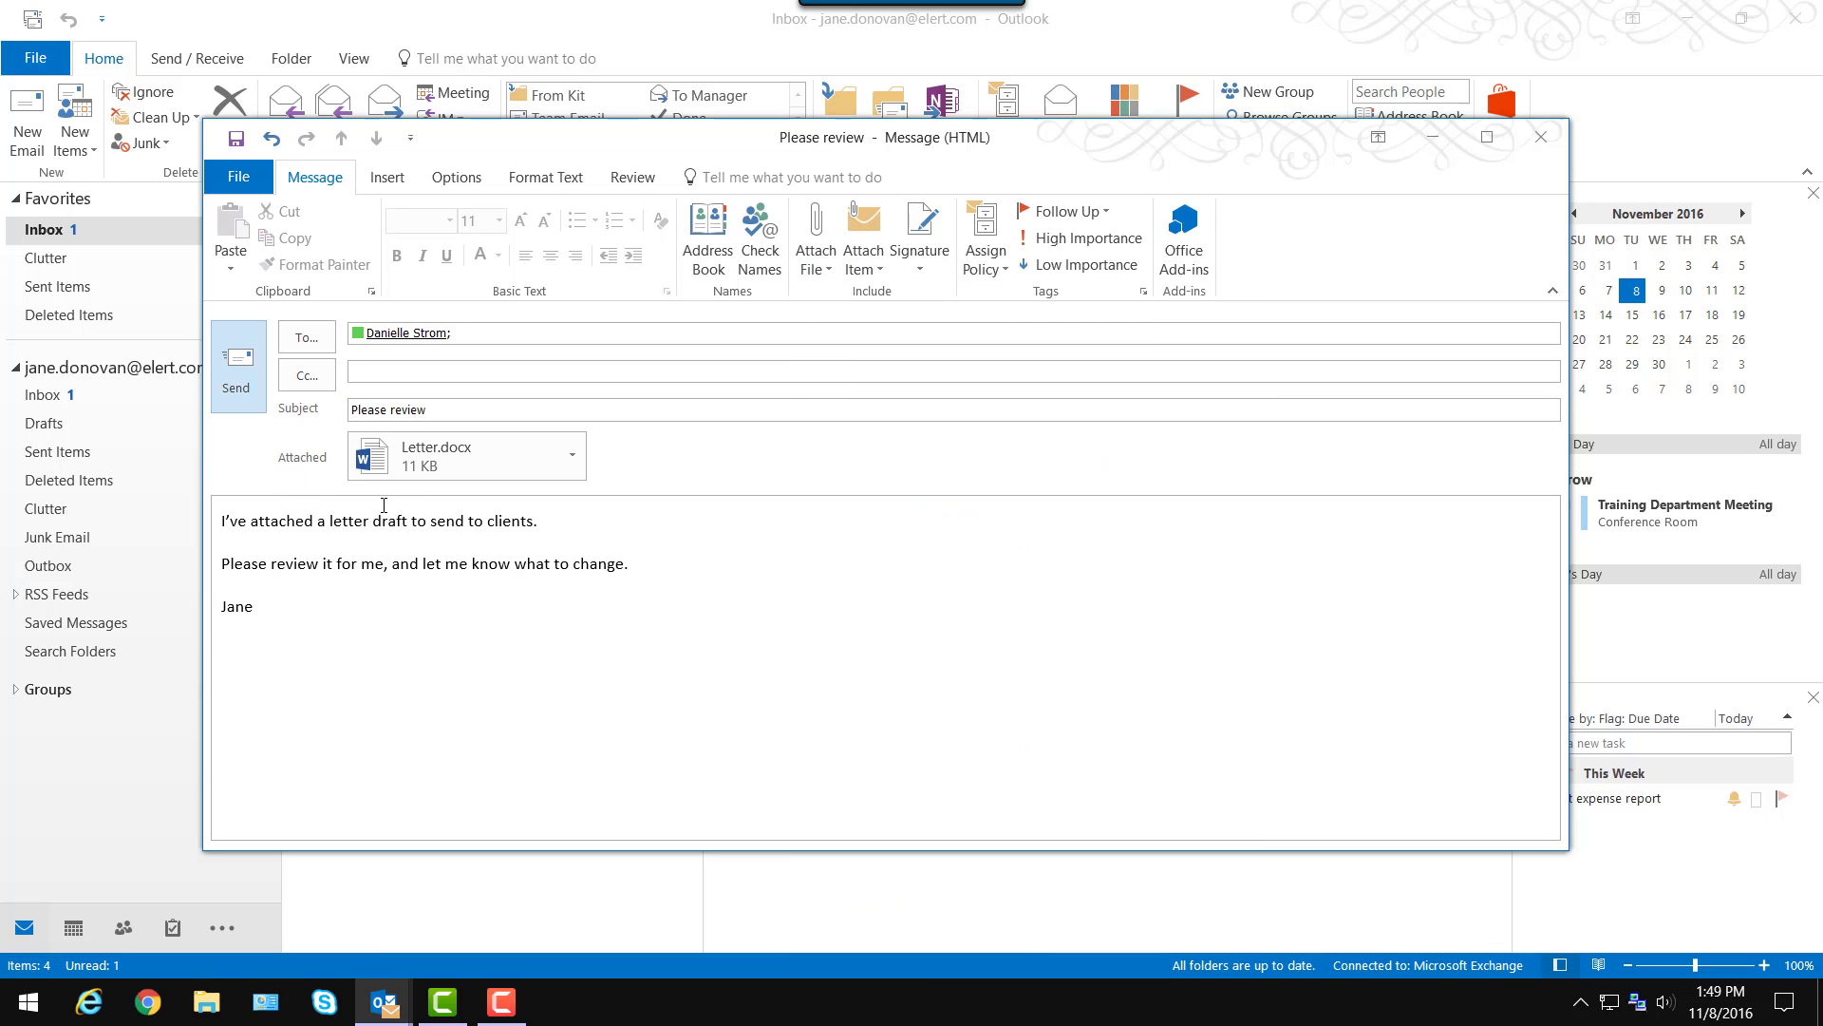
Look over the options for the Letter.docx attachment and send the message.
{"action": "left_click", "coordinate": [580, 464]}
{"action": "left_click", "coordinate": [574, 457]}
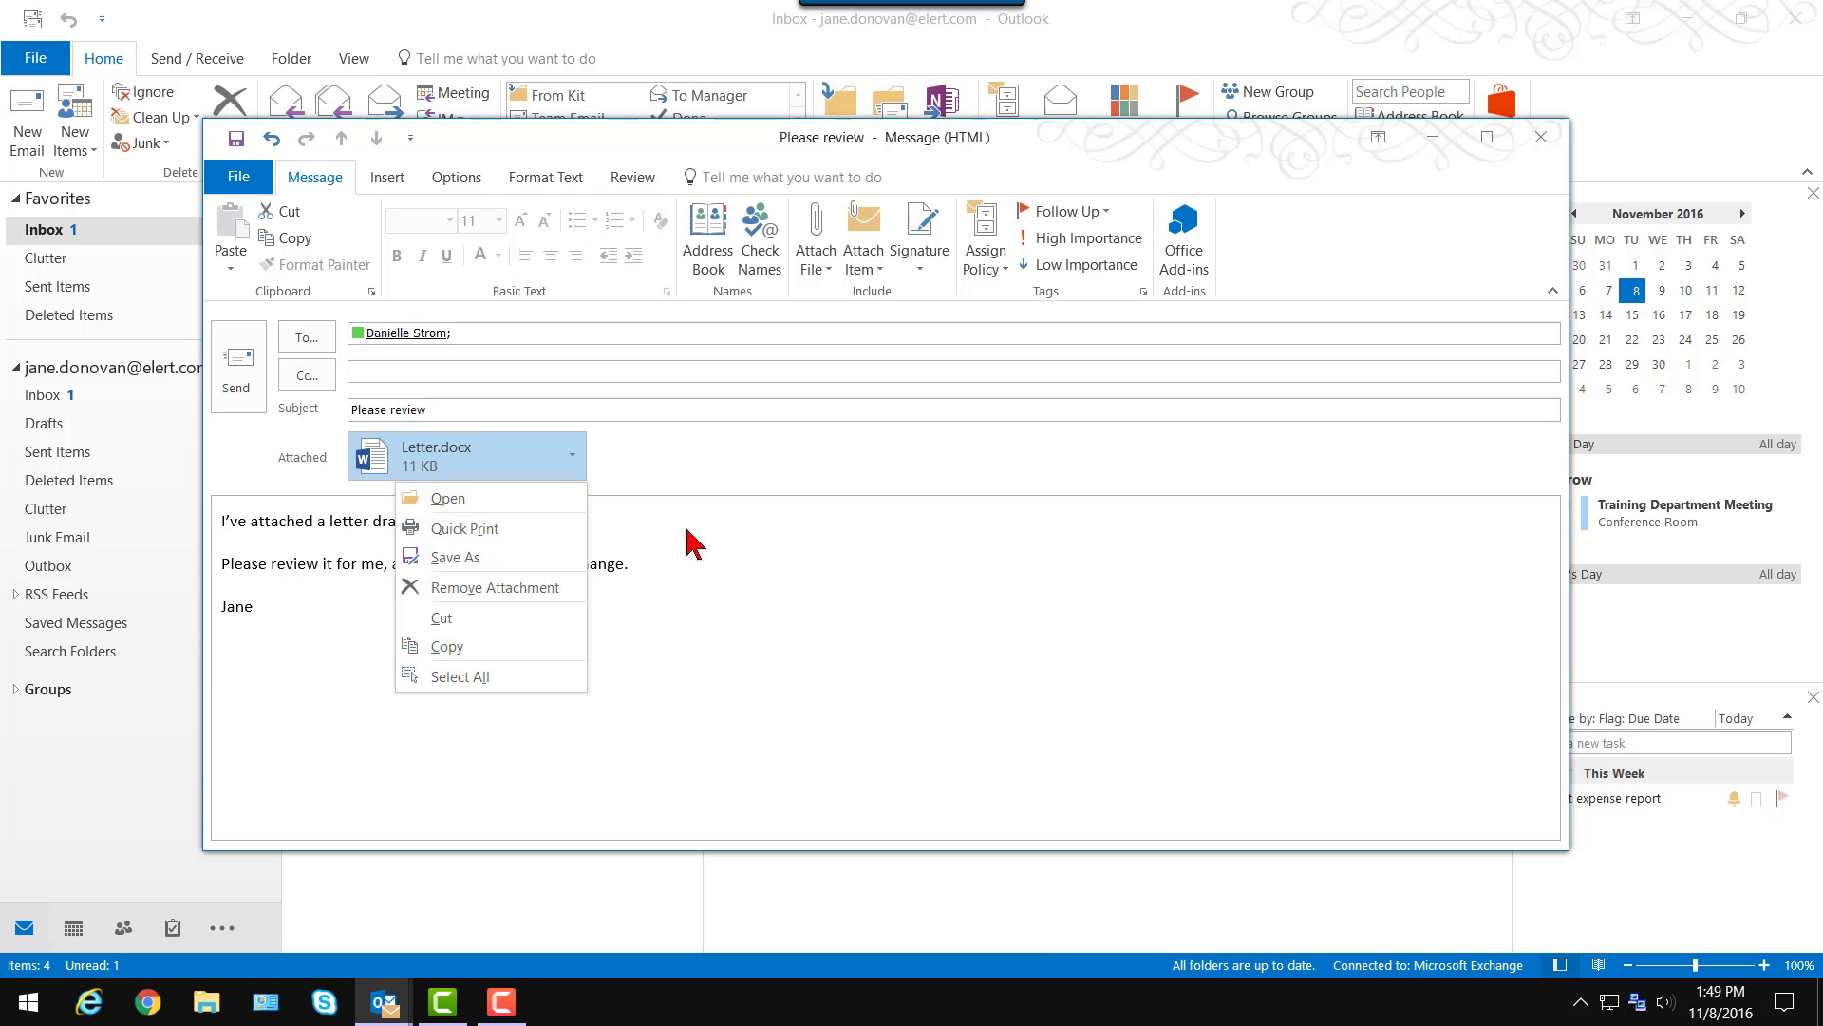
{"action": "left_click", "coordinate": [349, 662]}
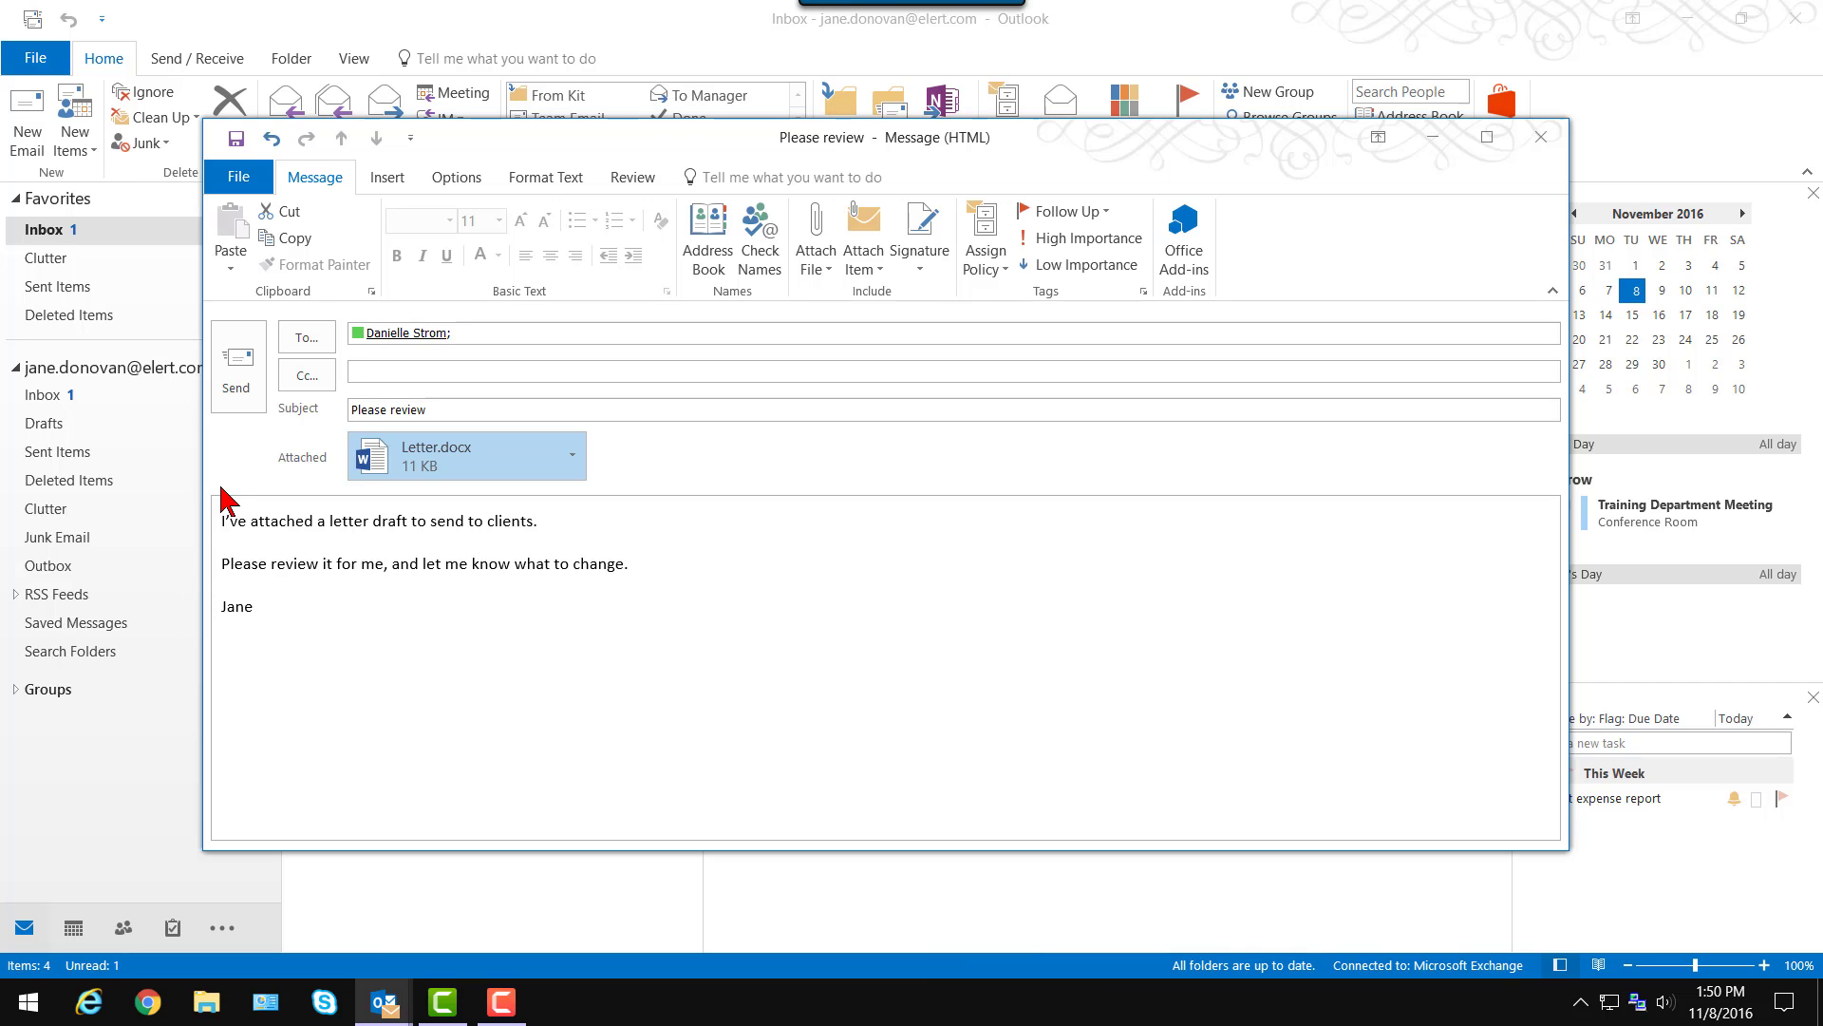
{"action": "left_click", "coordinate": [234, 380]}
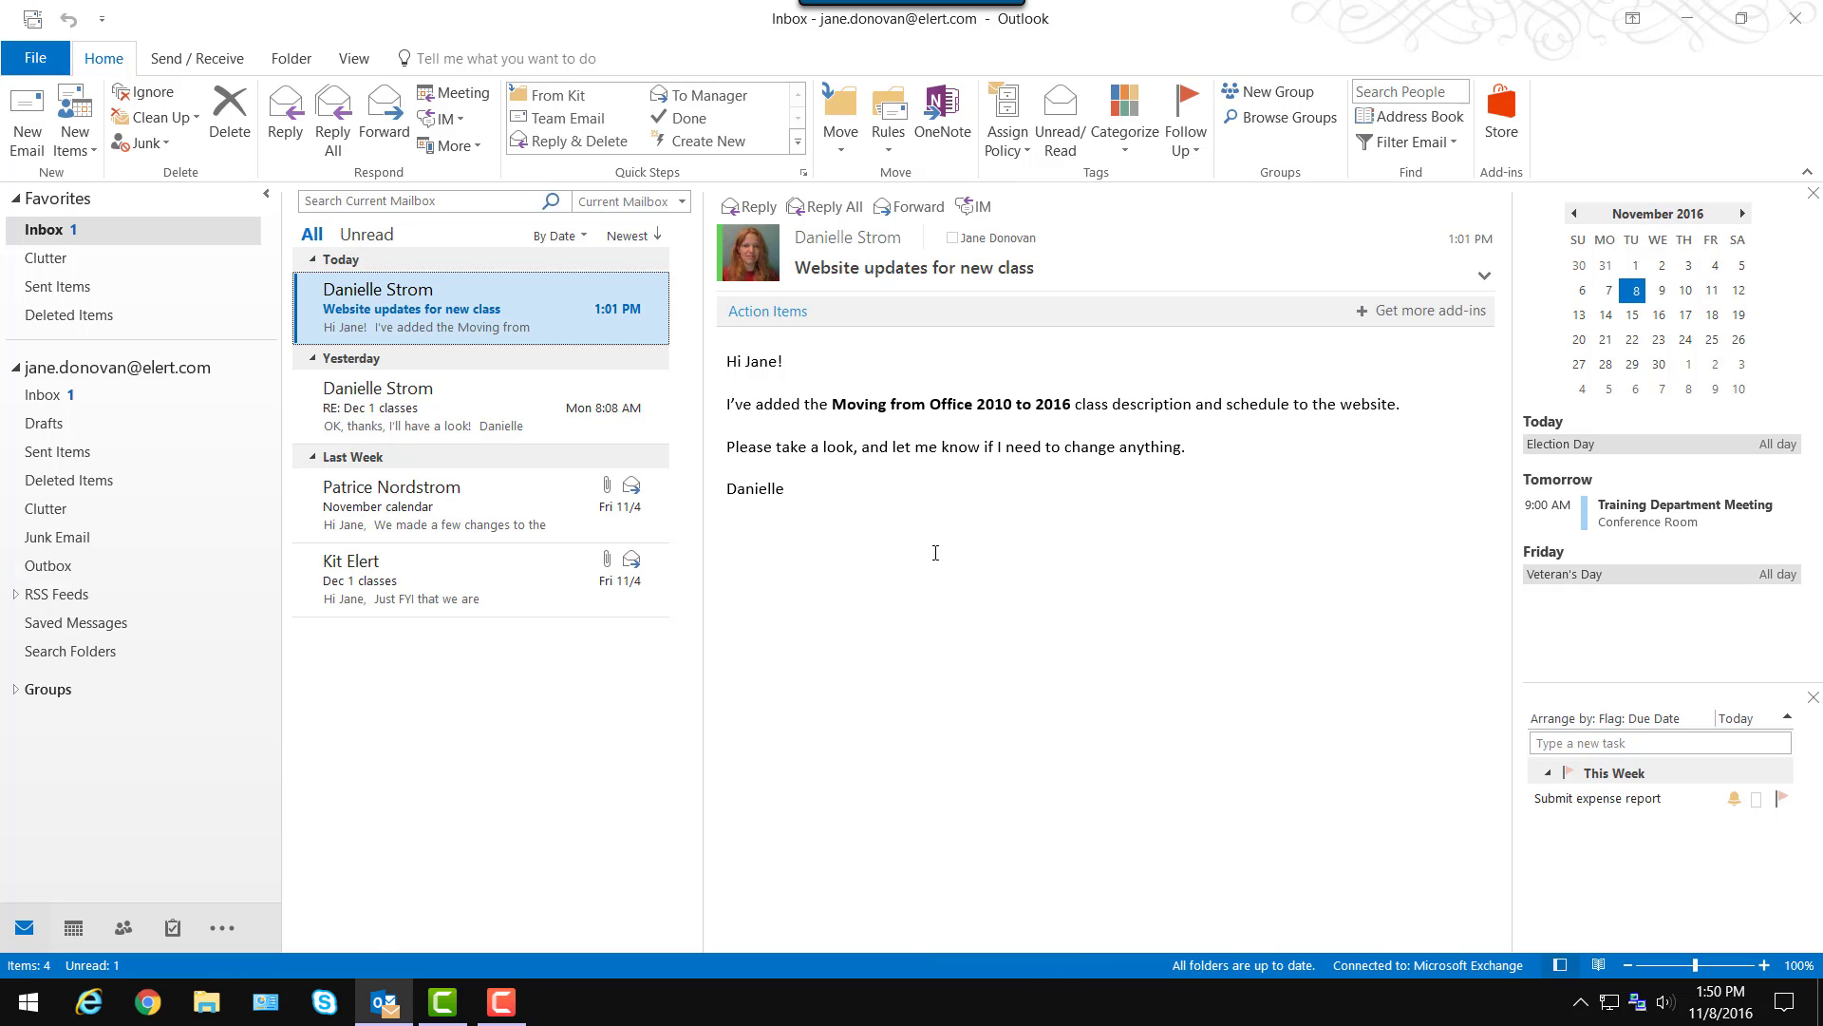
Reply to "RE: Dec 1 classes" within the reading pane with "Thanks, please let me know next week." and send it.
{"action": "left_click", "coordinate": [450, 406]}
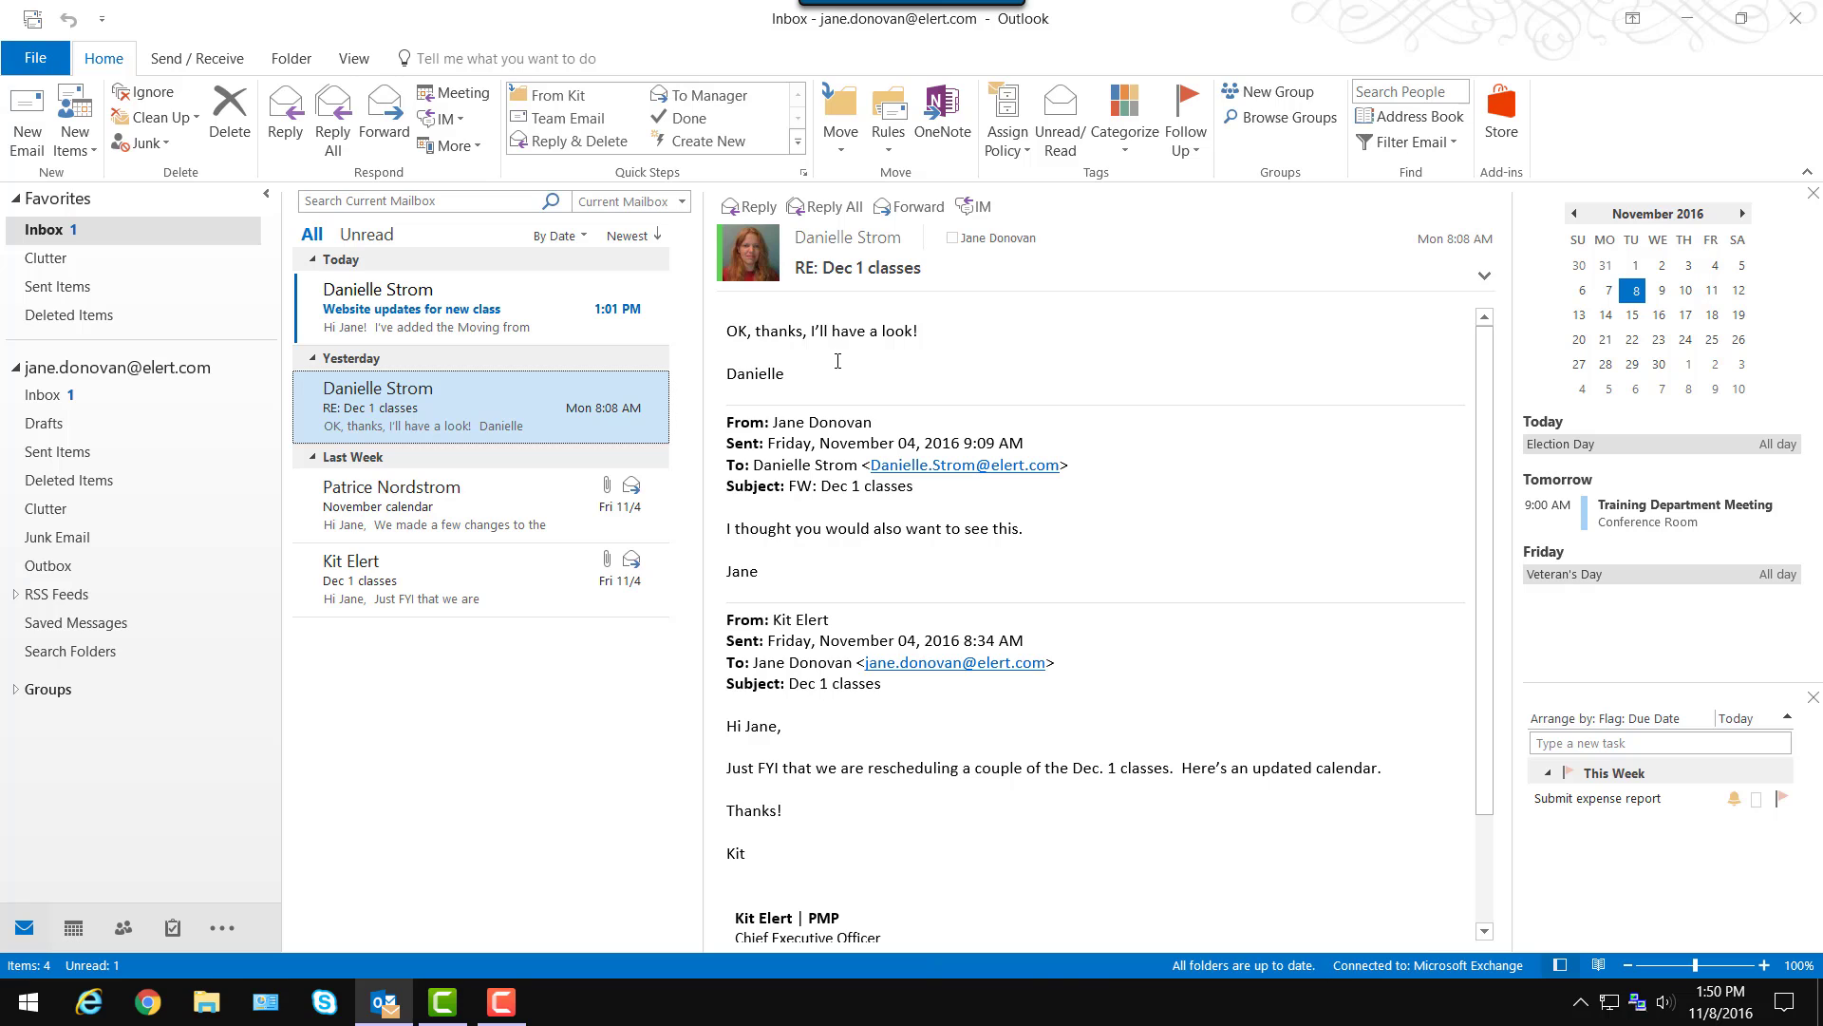
{"action": "left_click", "coordinate": [760, 207]}
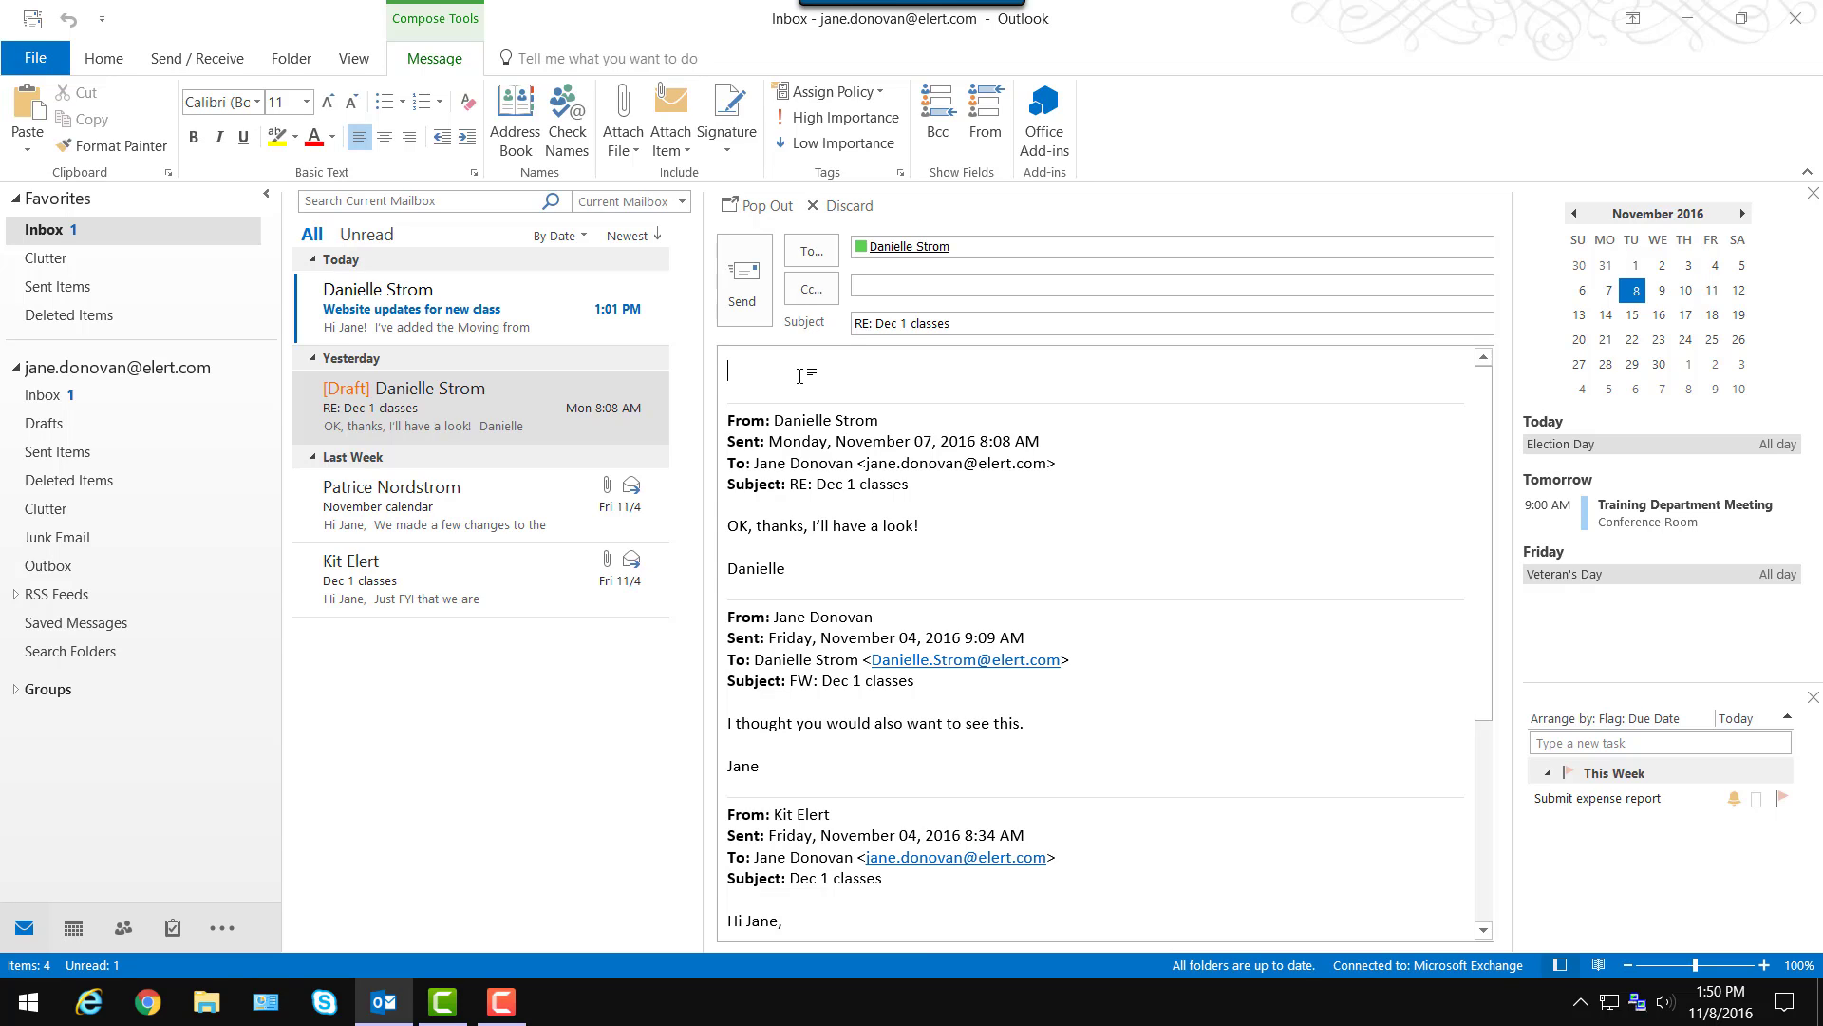
{"action": "type", "text": "Thanks, please let me know next "}
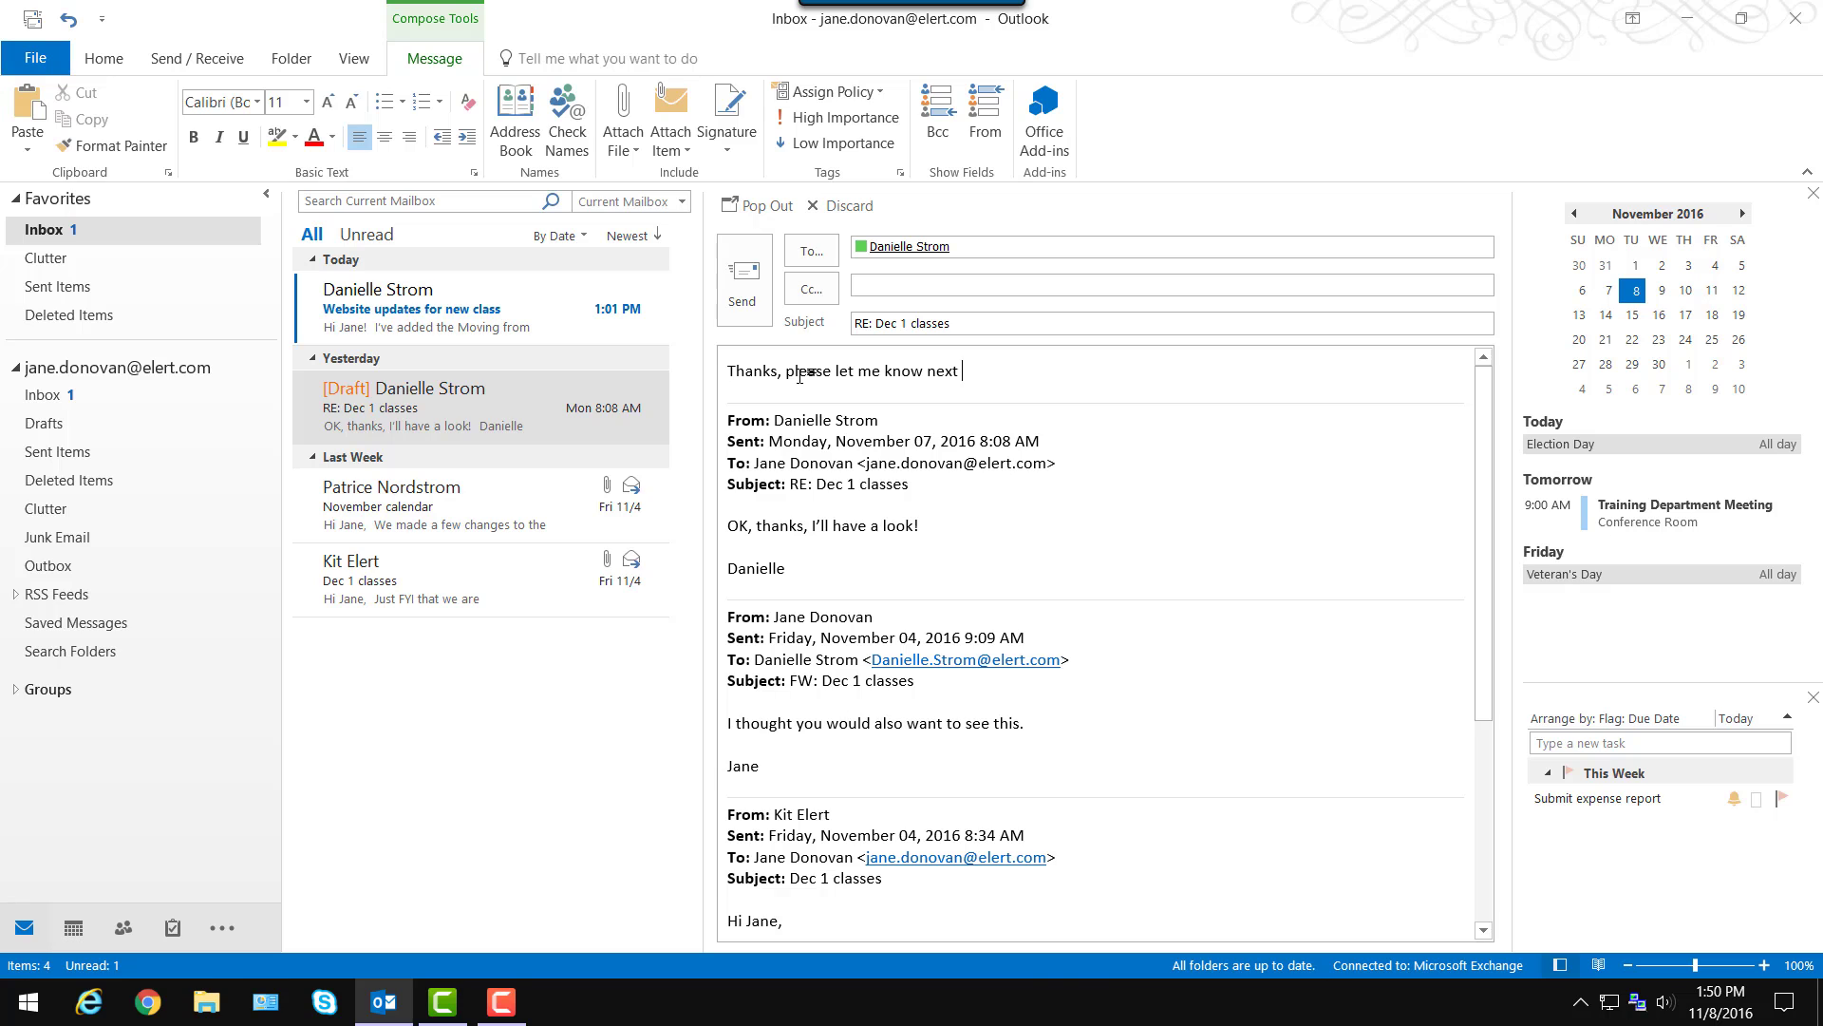
{"action": "type", "text": "week."}
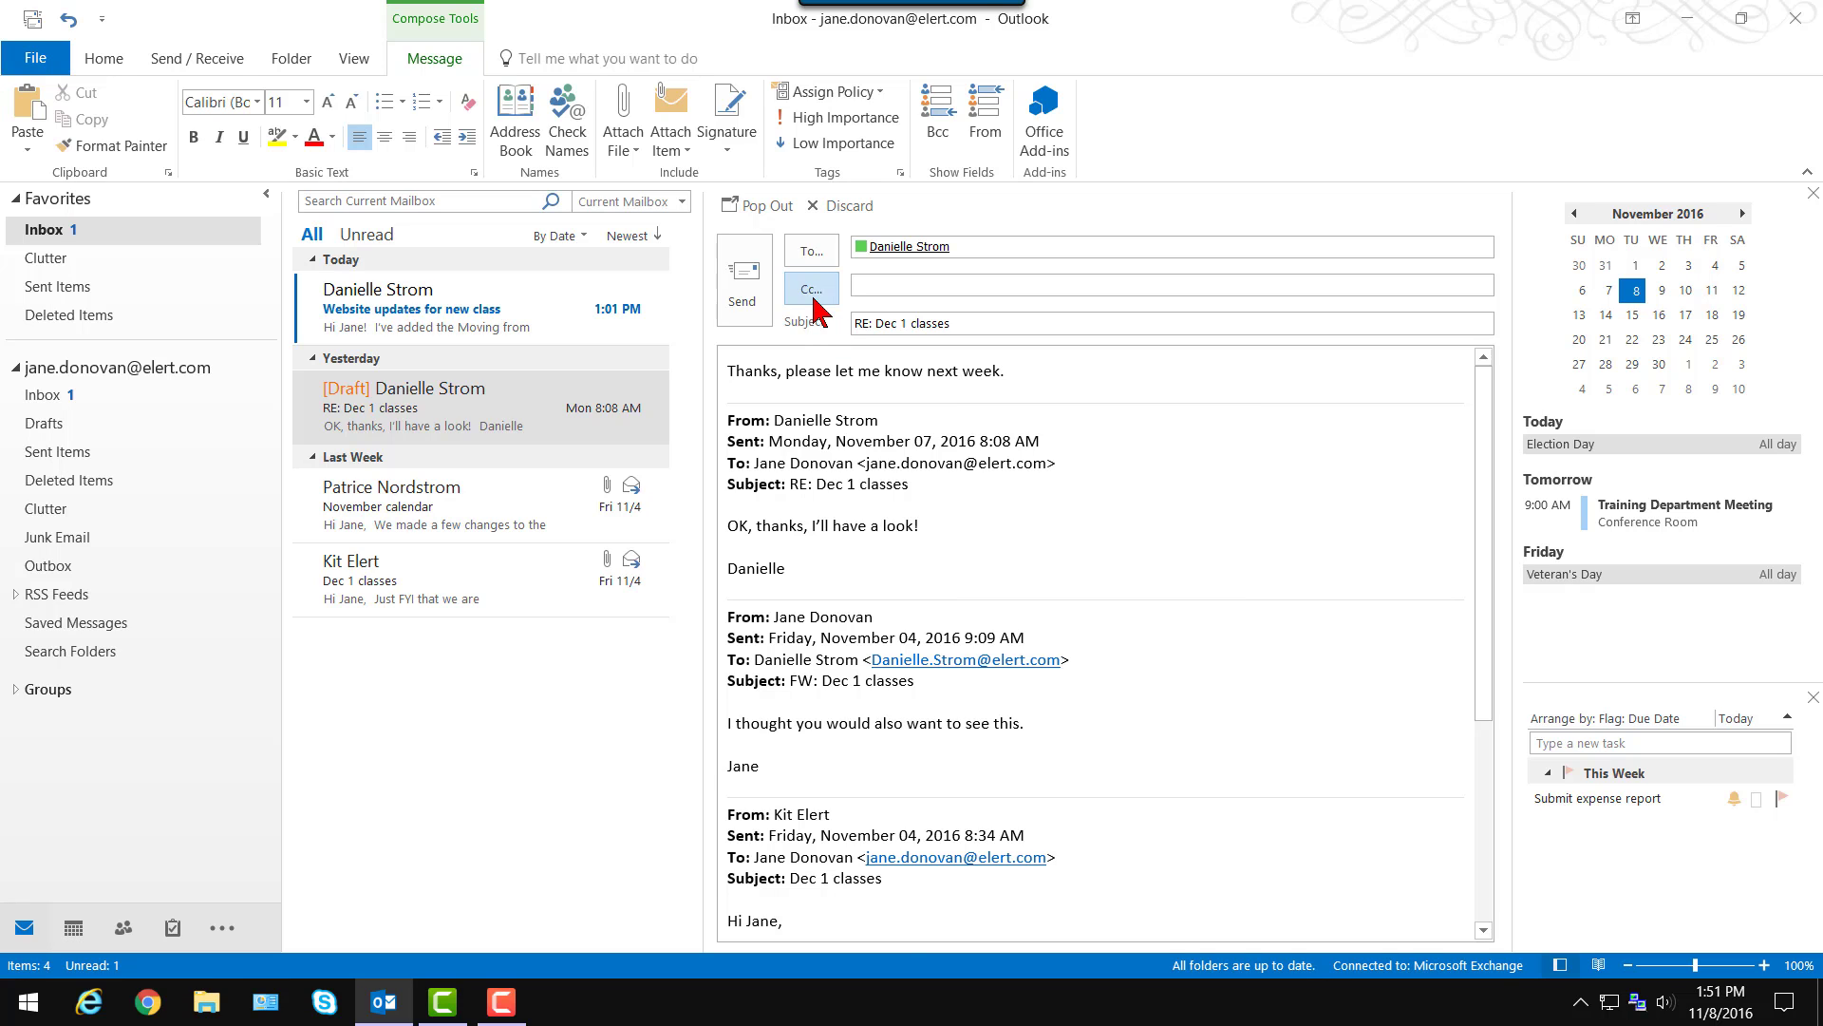
{"action": "key", "text": "alt+s"}
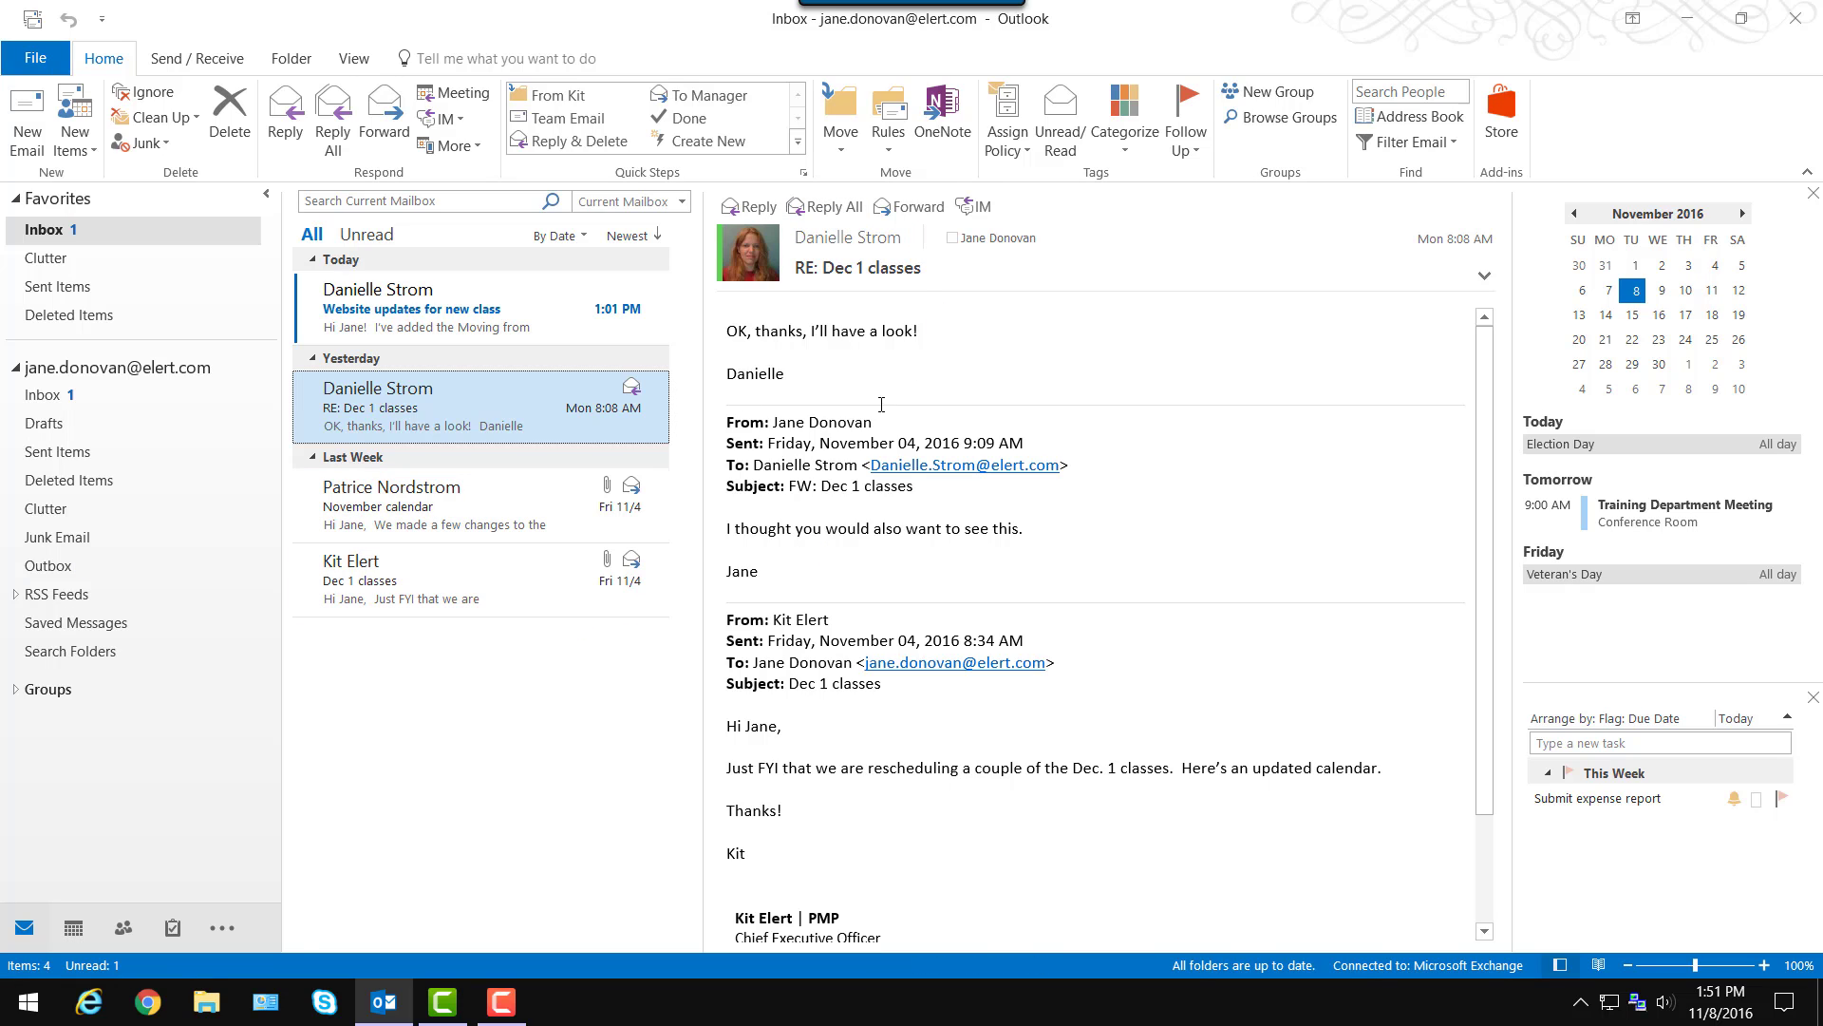
Draft an inline forward of "November calendar" to the sender of "RE: Dec 1 classes" with the text "I thought you would like to see this too.".
{"action": "left_click", "coordinate": [500, 514]}
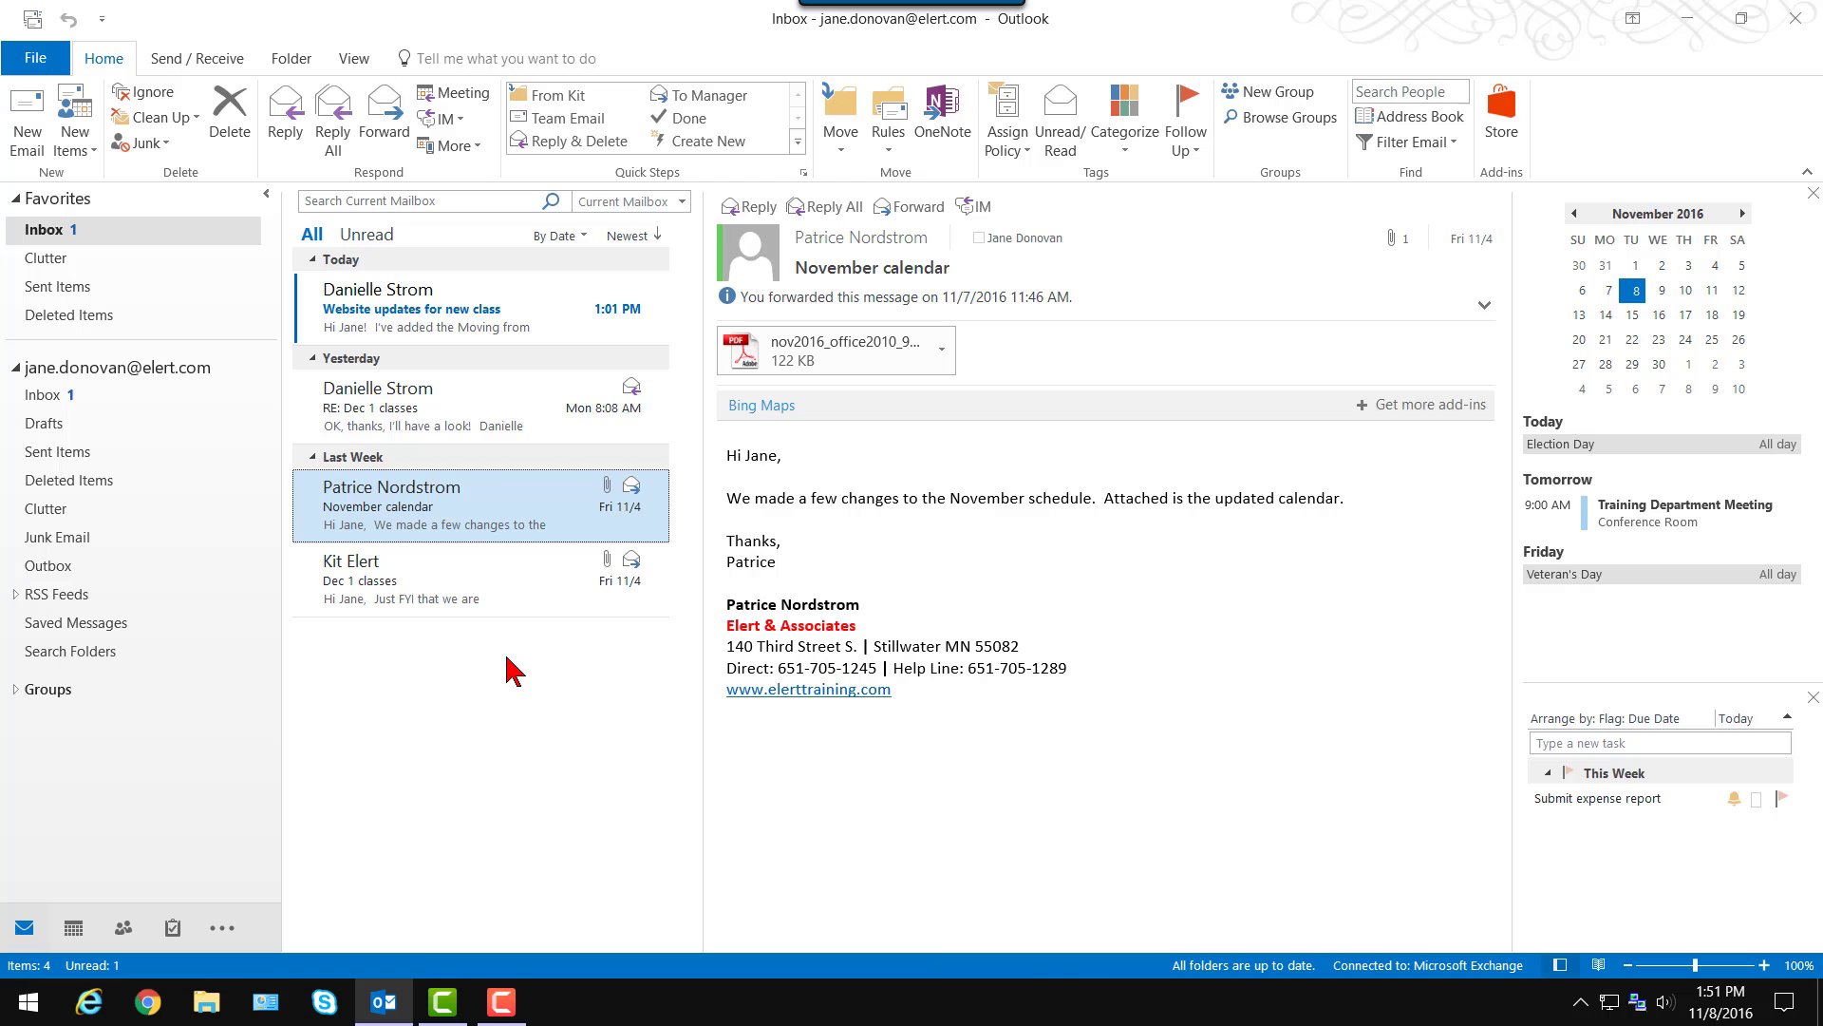
{"action": "left_click", "coordinate": [914, 209]}
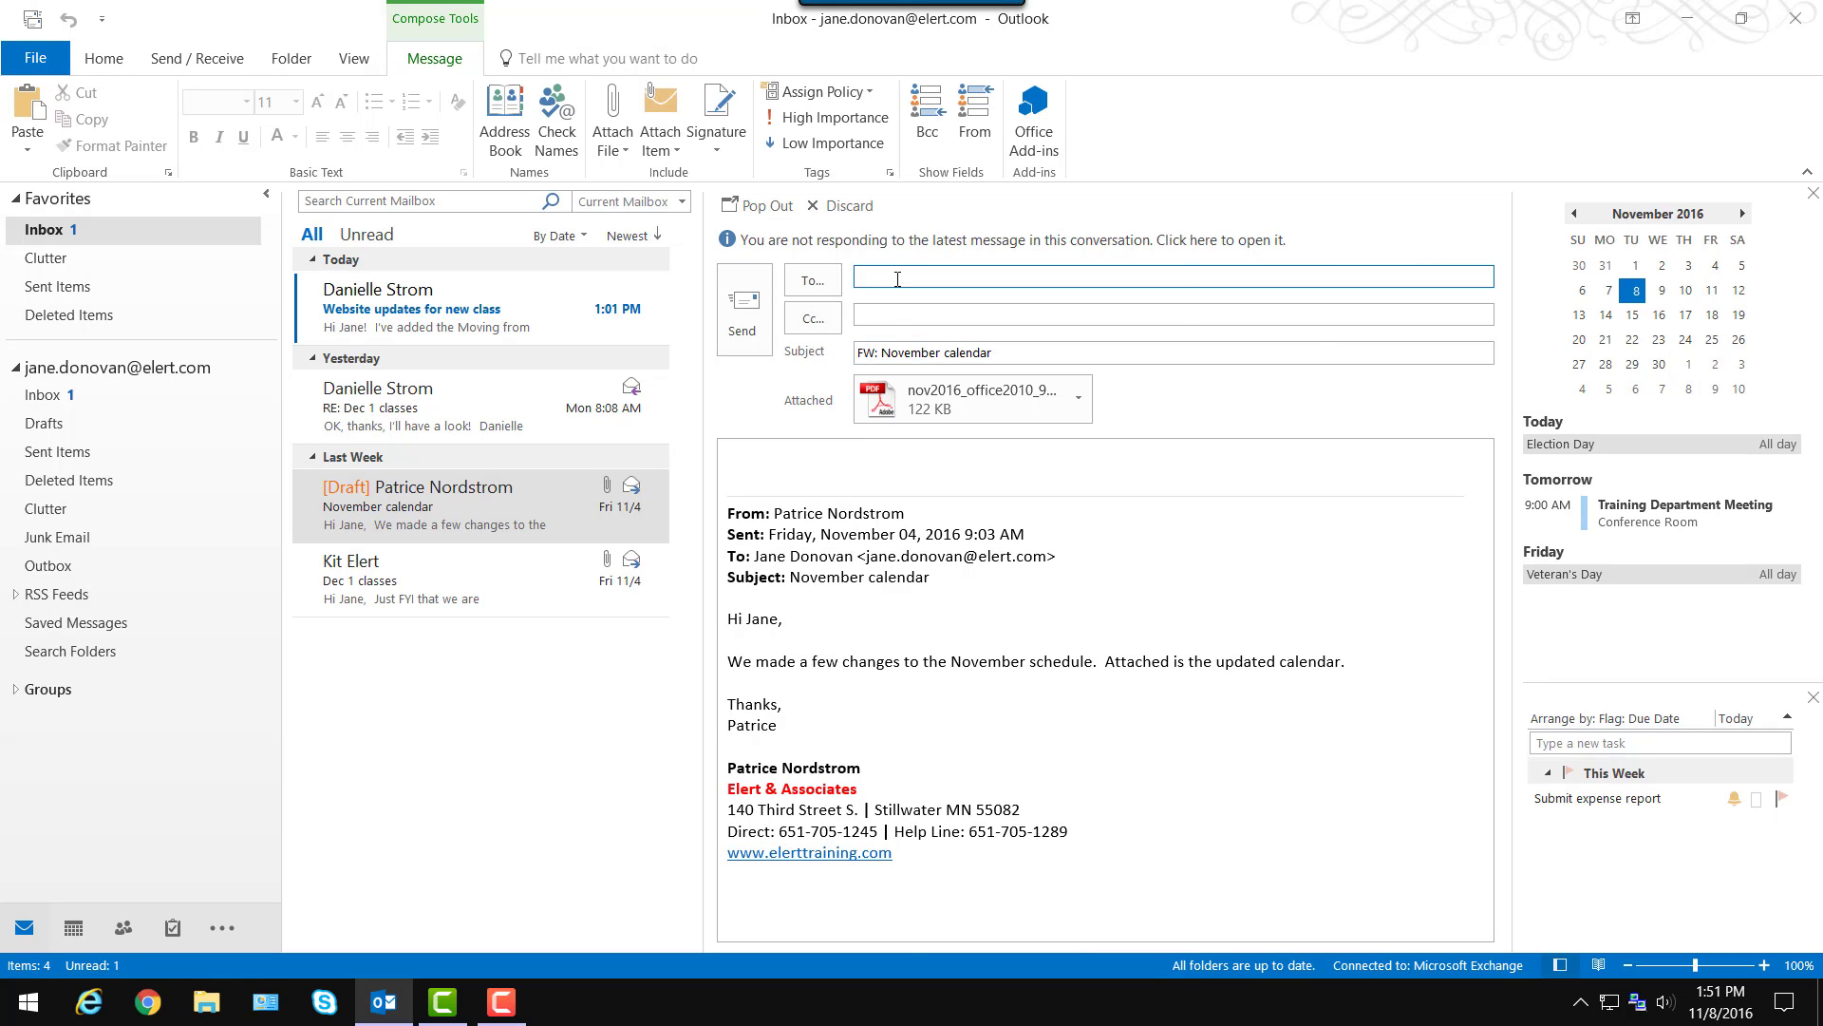
{"action": "type", "text": "dan"}
{"action": "key", "text": "Return"}
{"action": "left_click", "coordinate": [856, 496]}
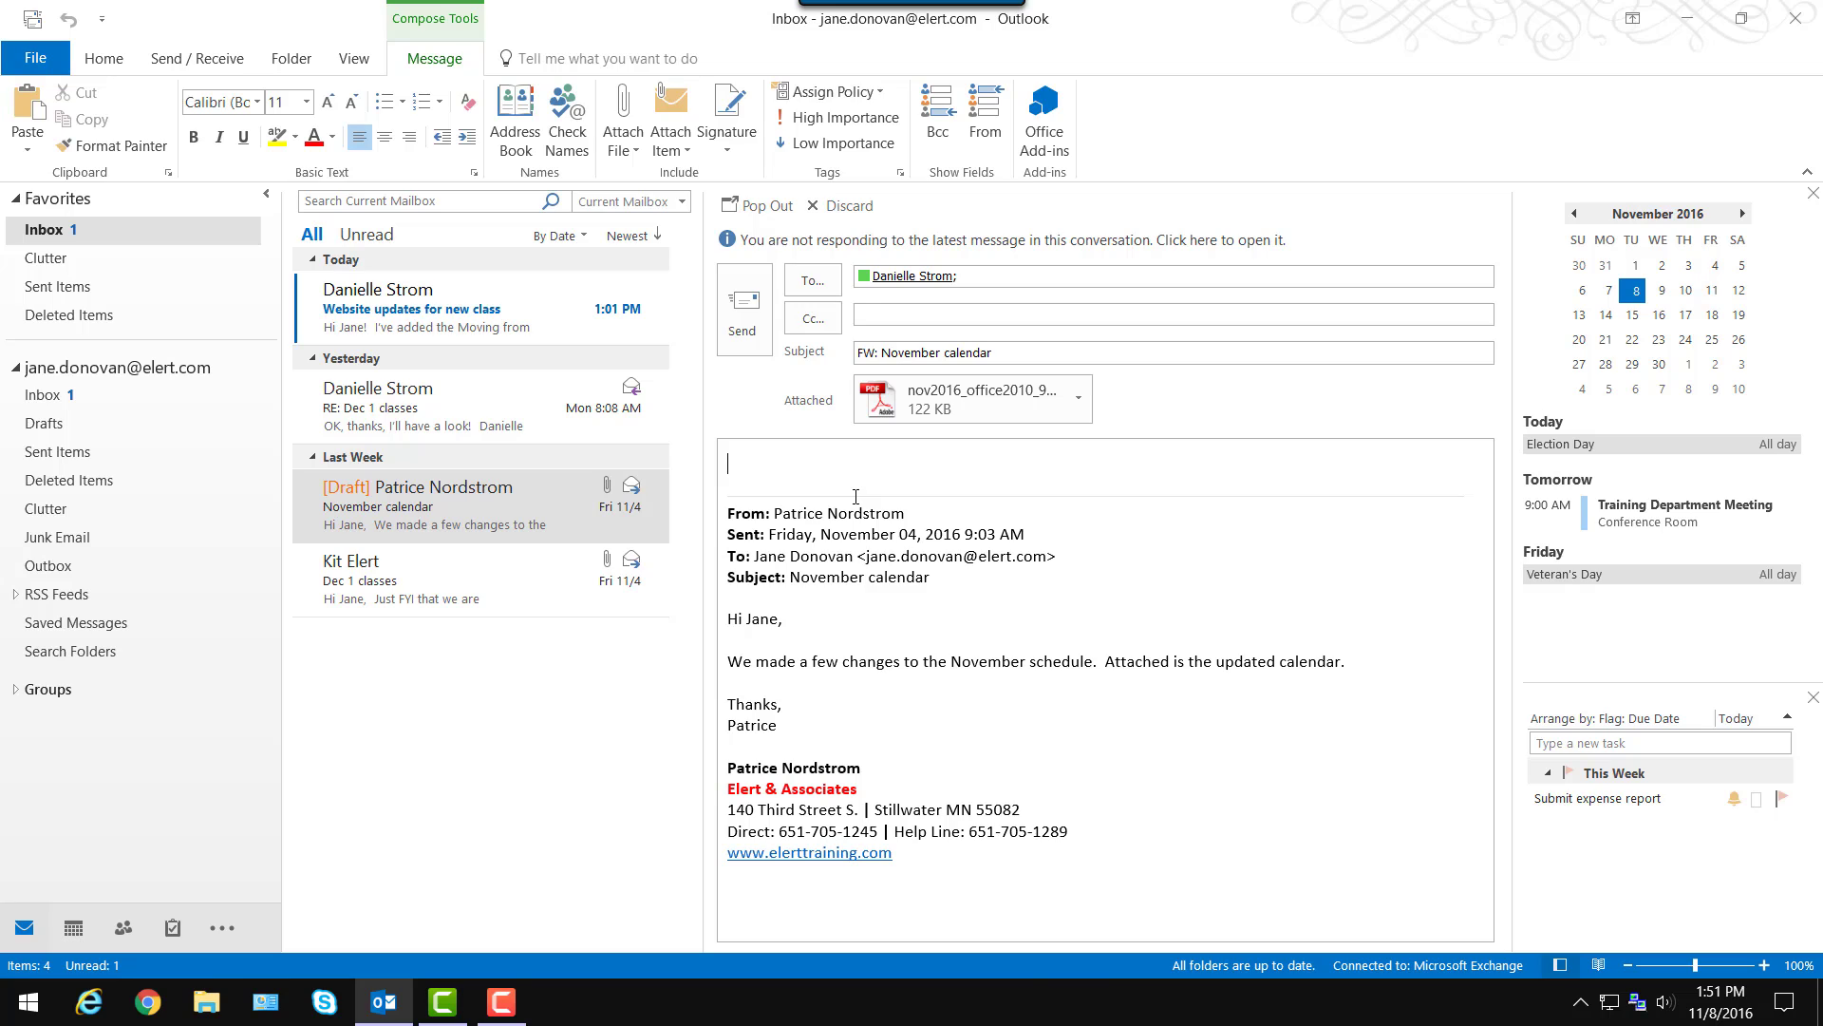
{"action": "type", "text": "I though"}
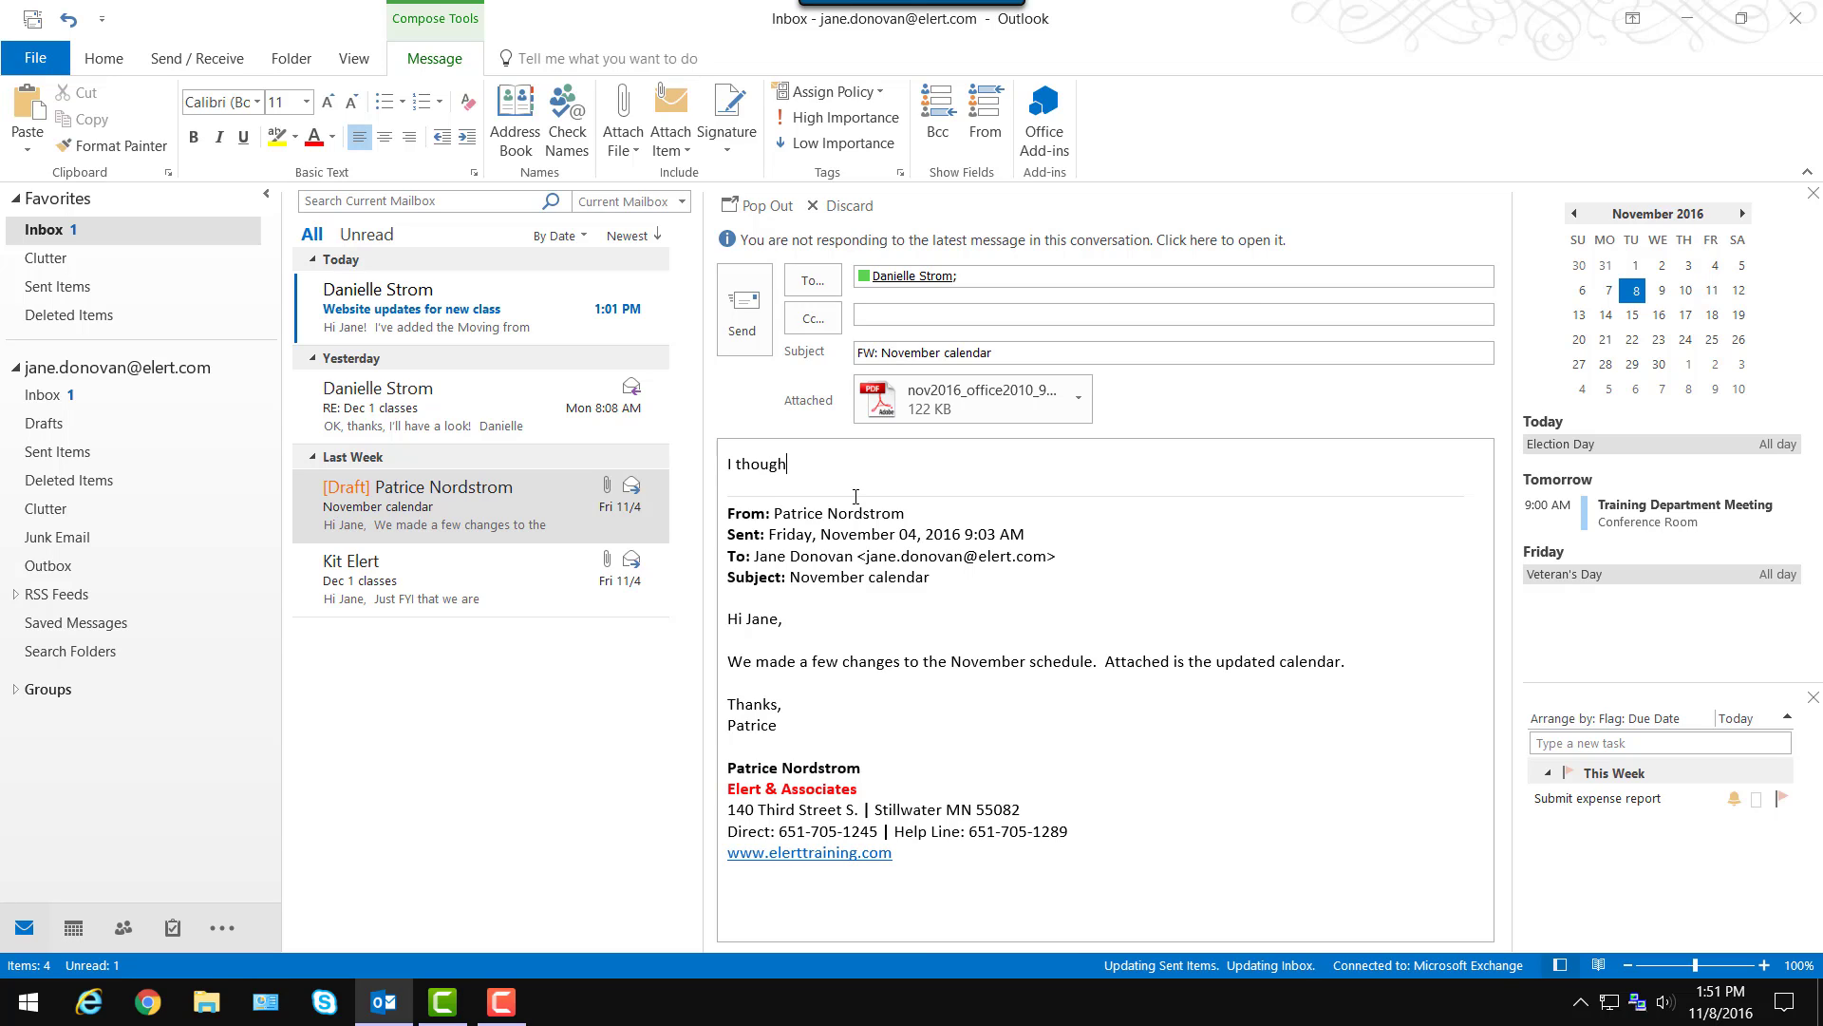
{"action": "type", "text": "t you would like to see this too."}
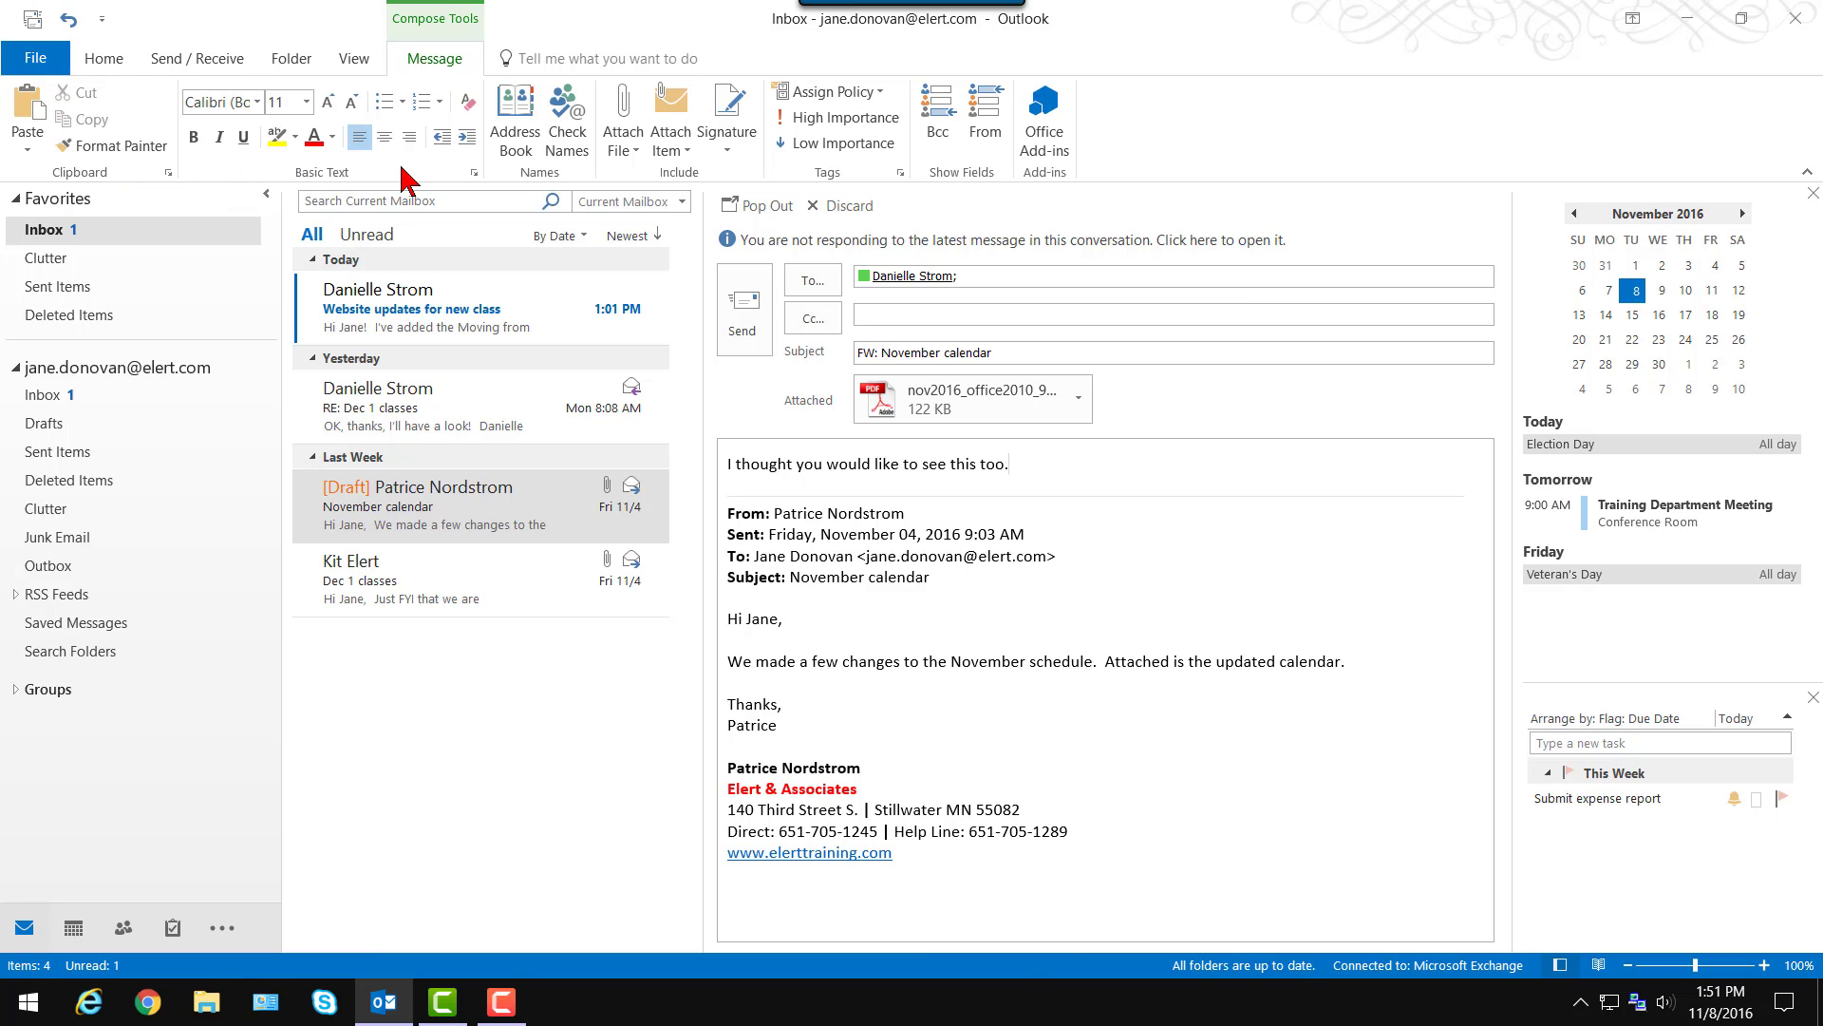
Look over the recent files available to attach to the forward, and discard the draft.
{"action": "left_click", "coordinate": [624, 127]}
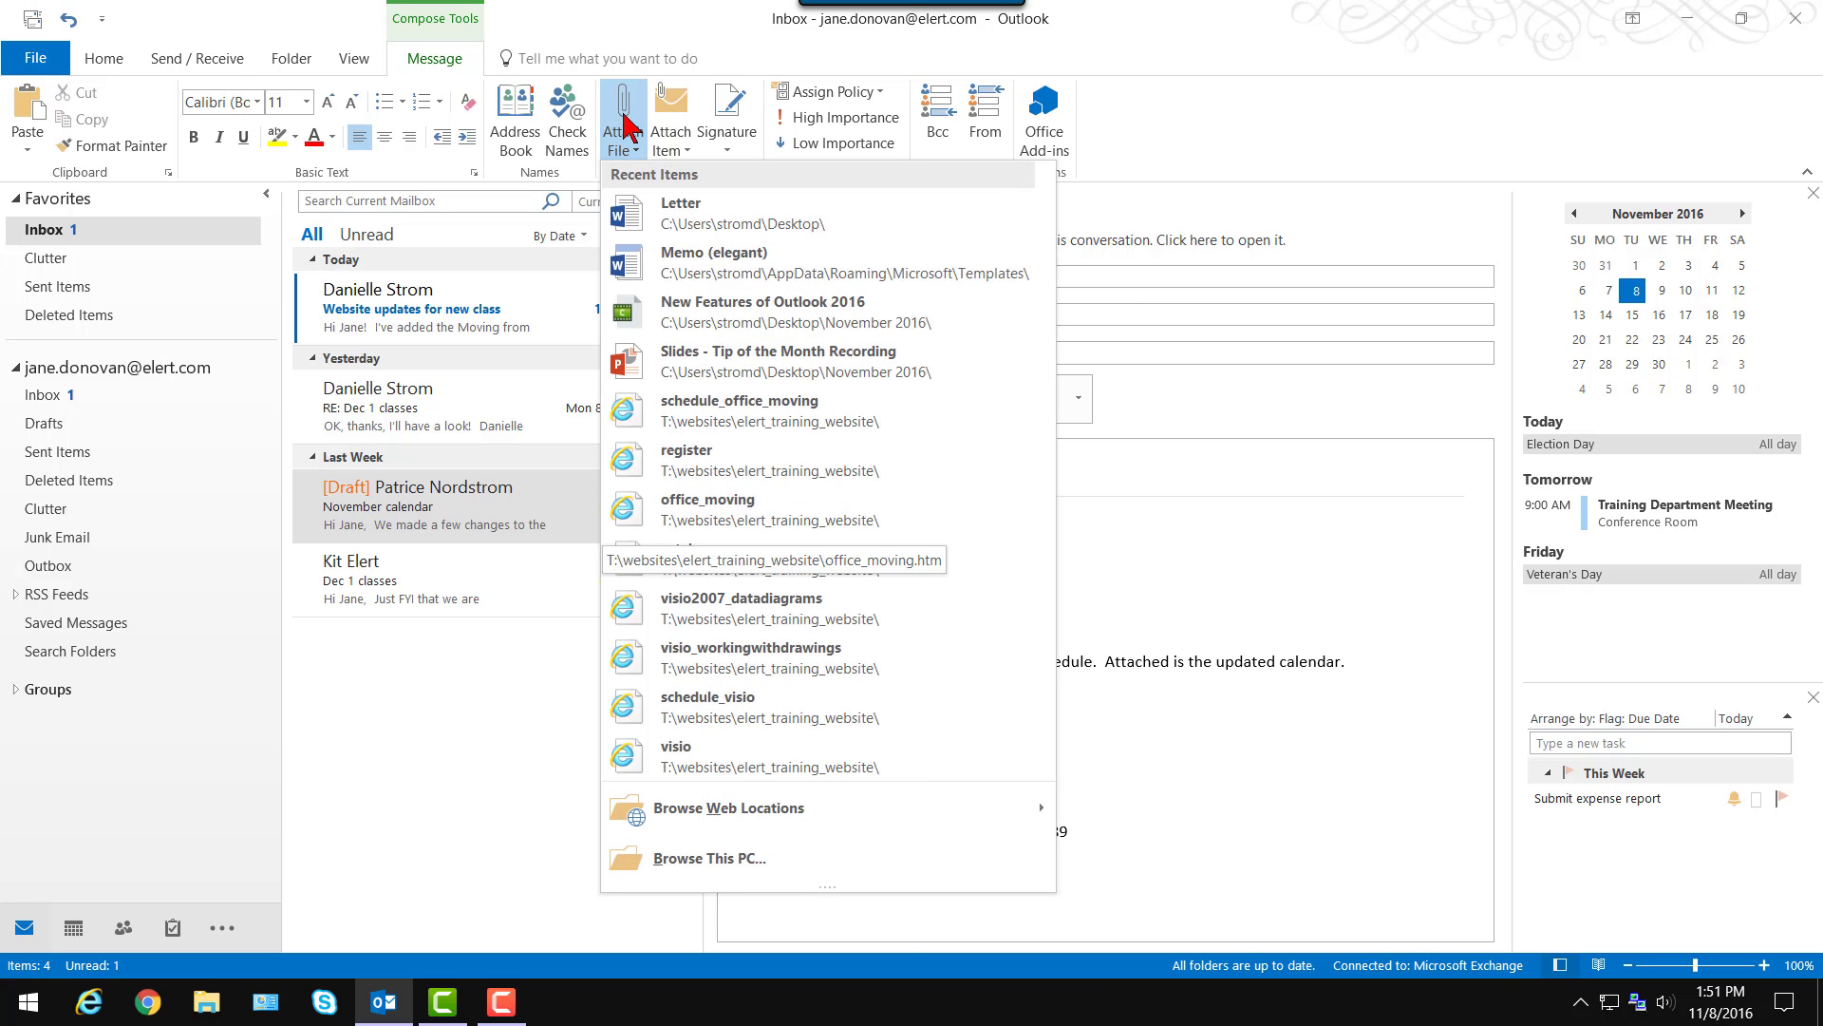
{"action": "left_click", "coordinate": [624, 127]}
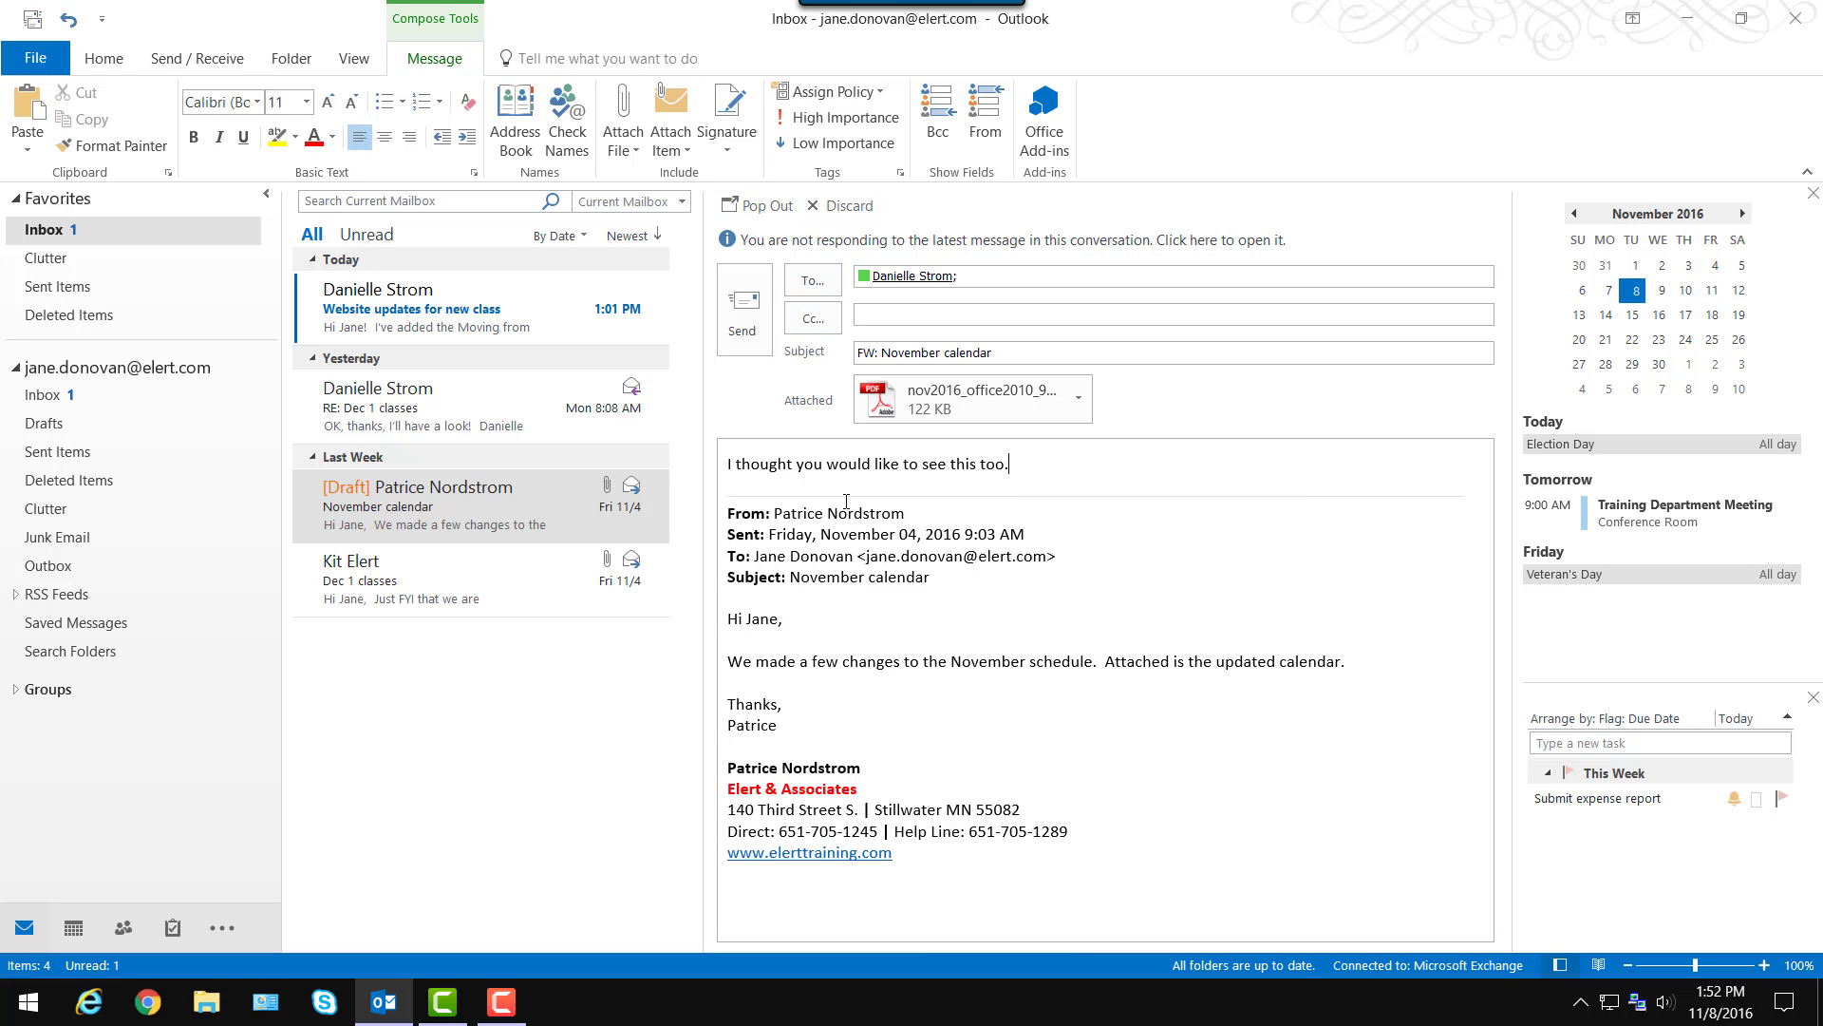
{"action": "left_click", "coordinate": [844, 206]}
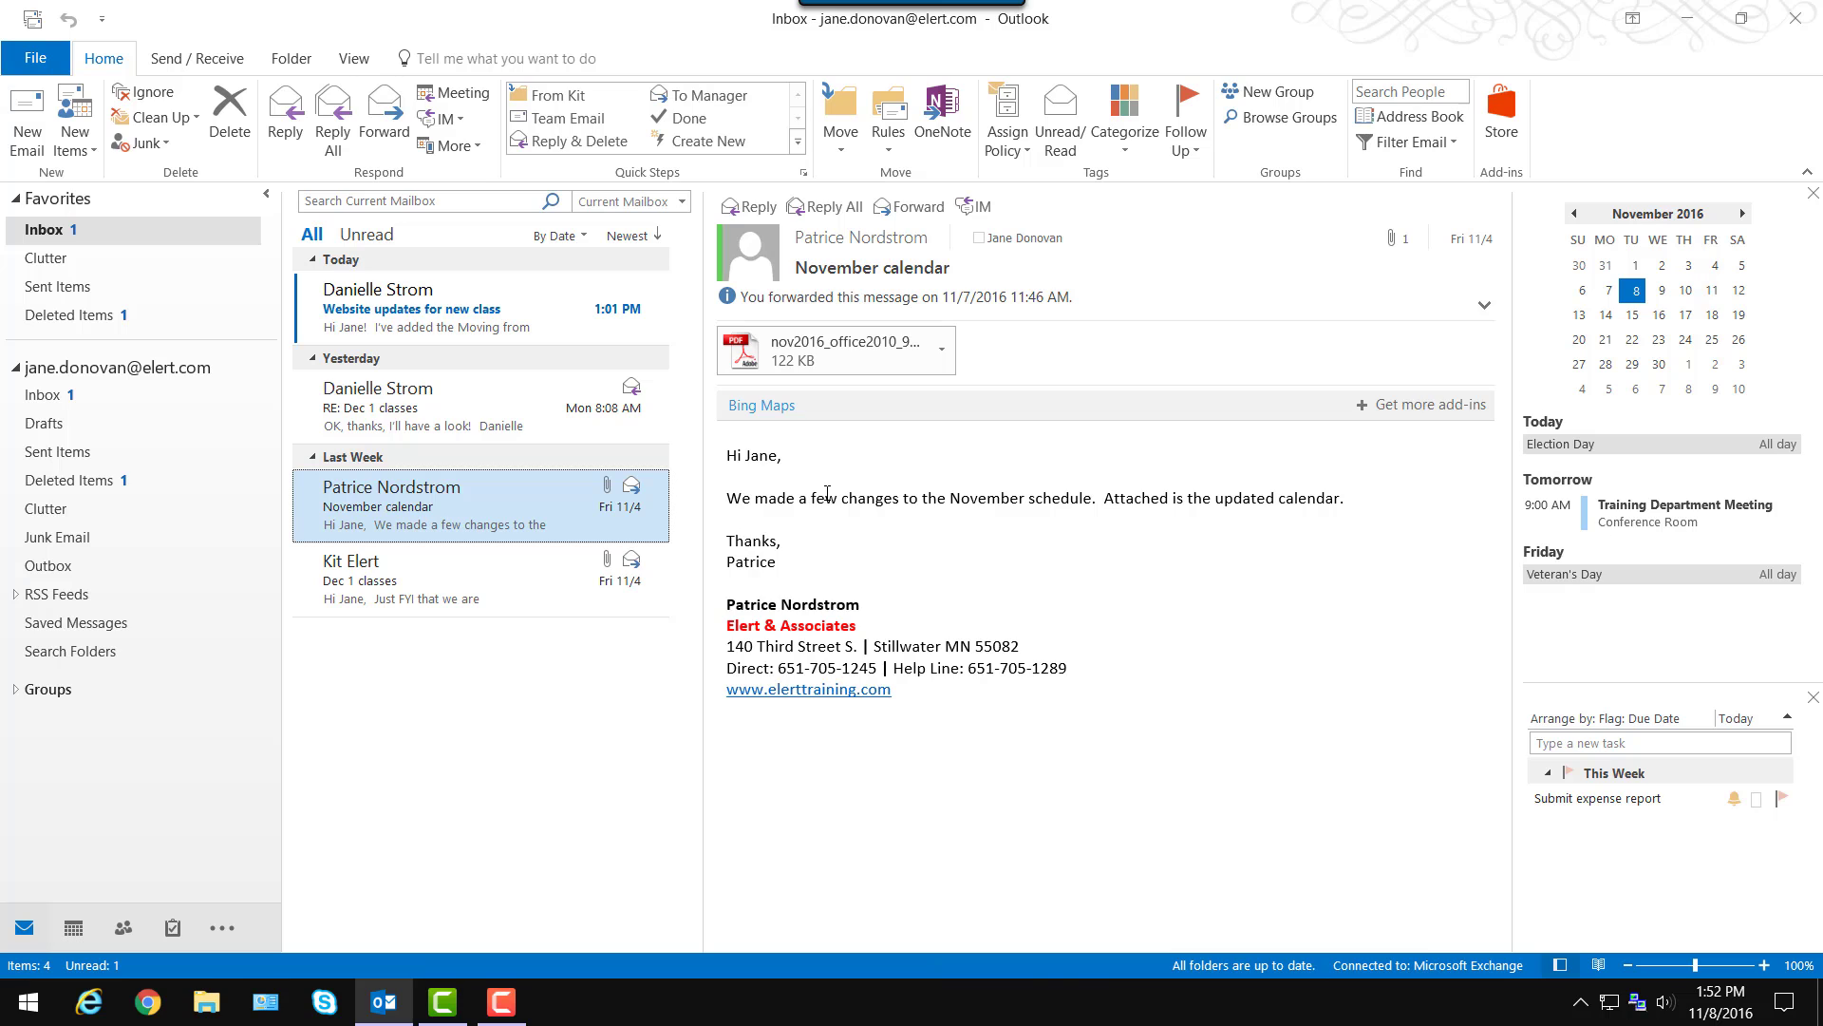
Start a new forward of "November calendar" to the sender of "RE: Dec 1 classes" with the text "You might like this too.".
{"action": "left_click", "coordinate": [899, 208]}
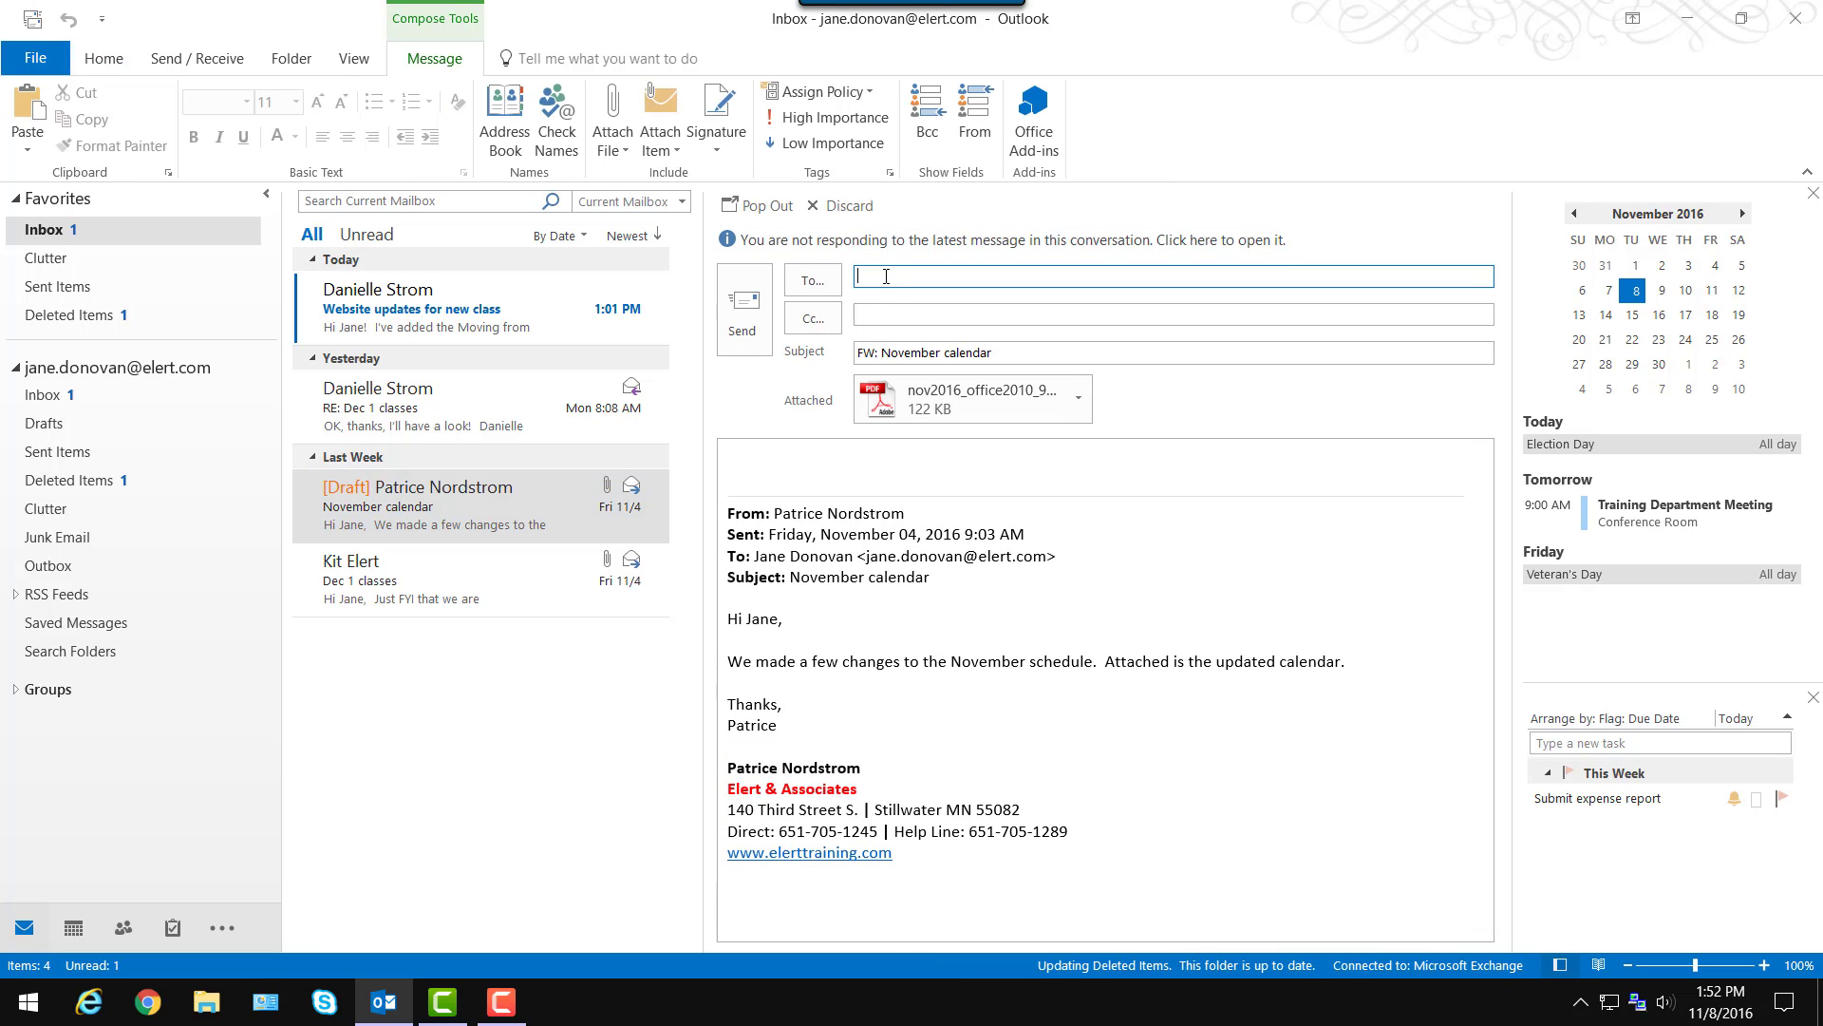
{"action": "type", "text": "a"}
{"action": "key", "text": "BackSpace"}
{"action": "type", "text": "d"}
{"action": "key", "text": "Return"}
{"action": "left_click", "coordinate": [916, 457]}
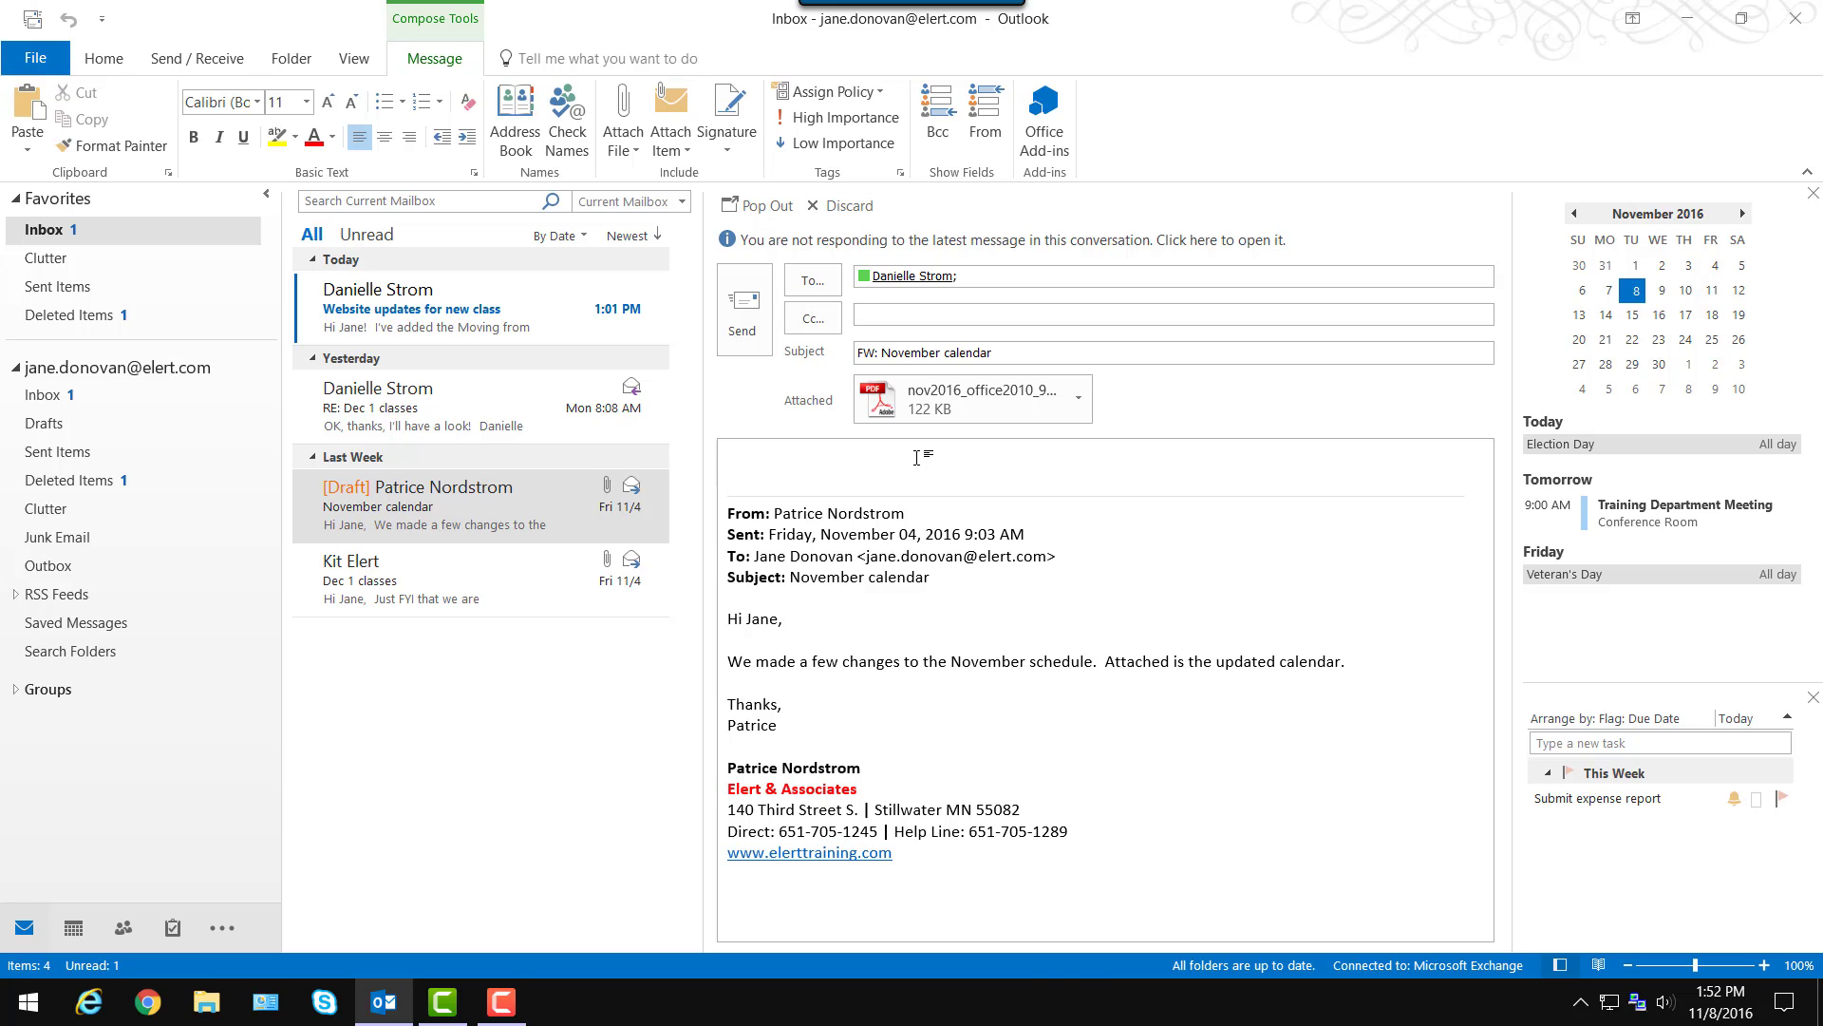
{"action": "type", "text": "You might like this too."}
Pop the forward out into its own window, look over its insert, options and text formatting commands, and send it.
{"action": "left_click", "coordinate": [757, 205]}
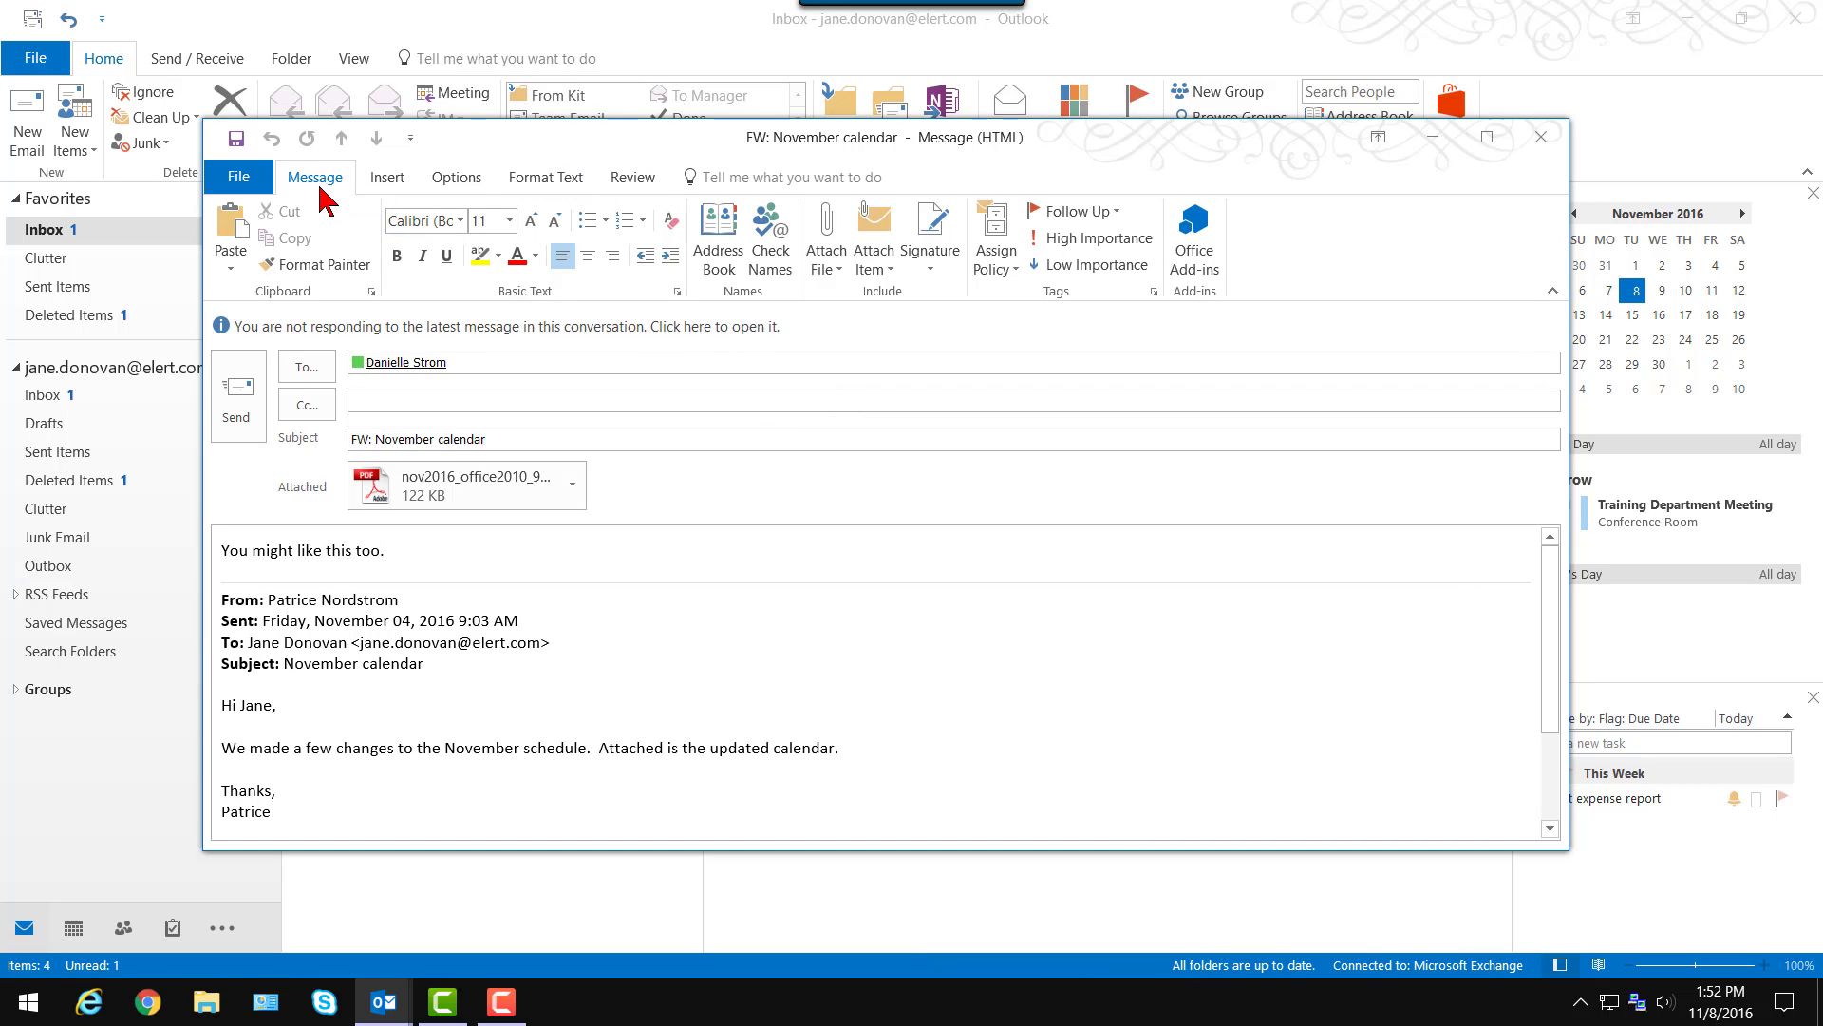
{"action": "left_click", "coordinate": [386, 176]}
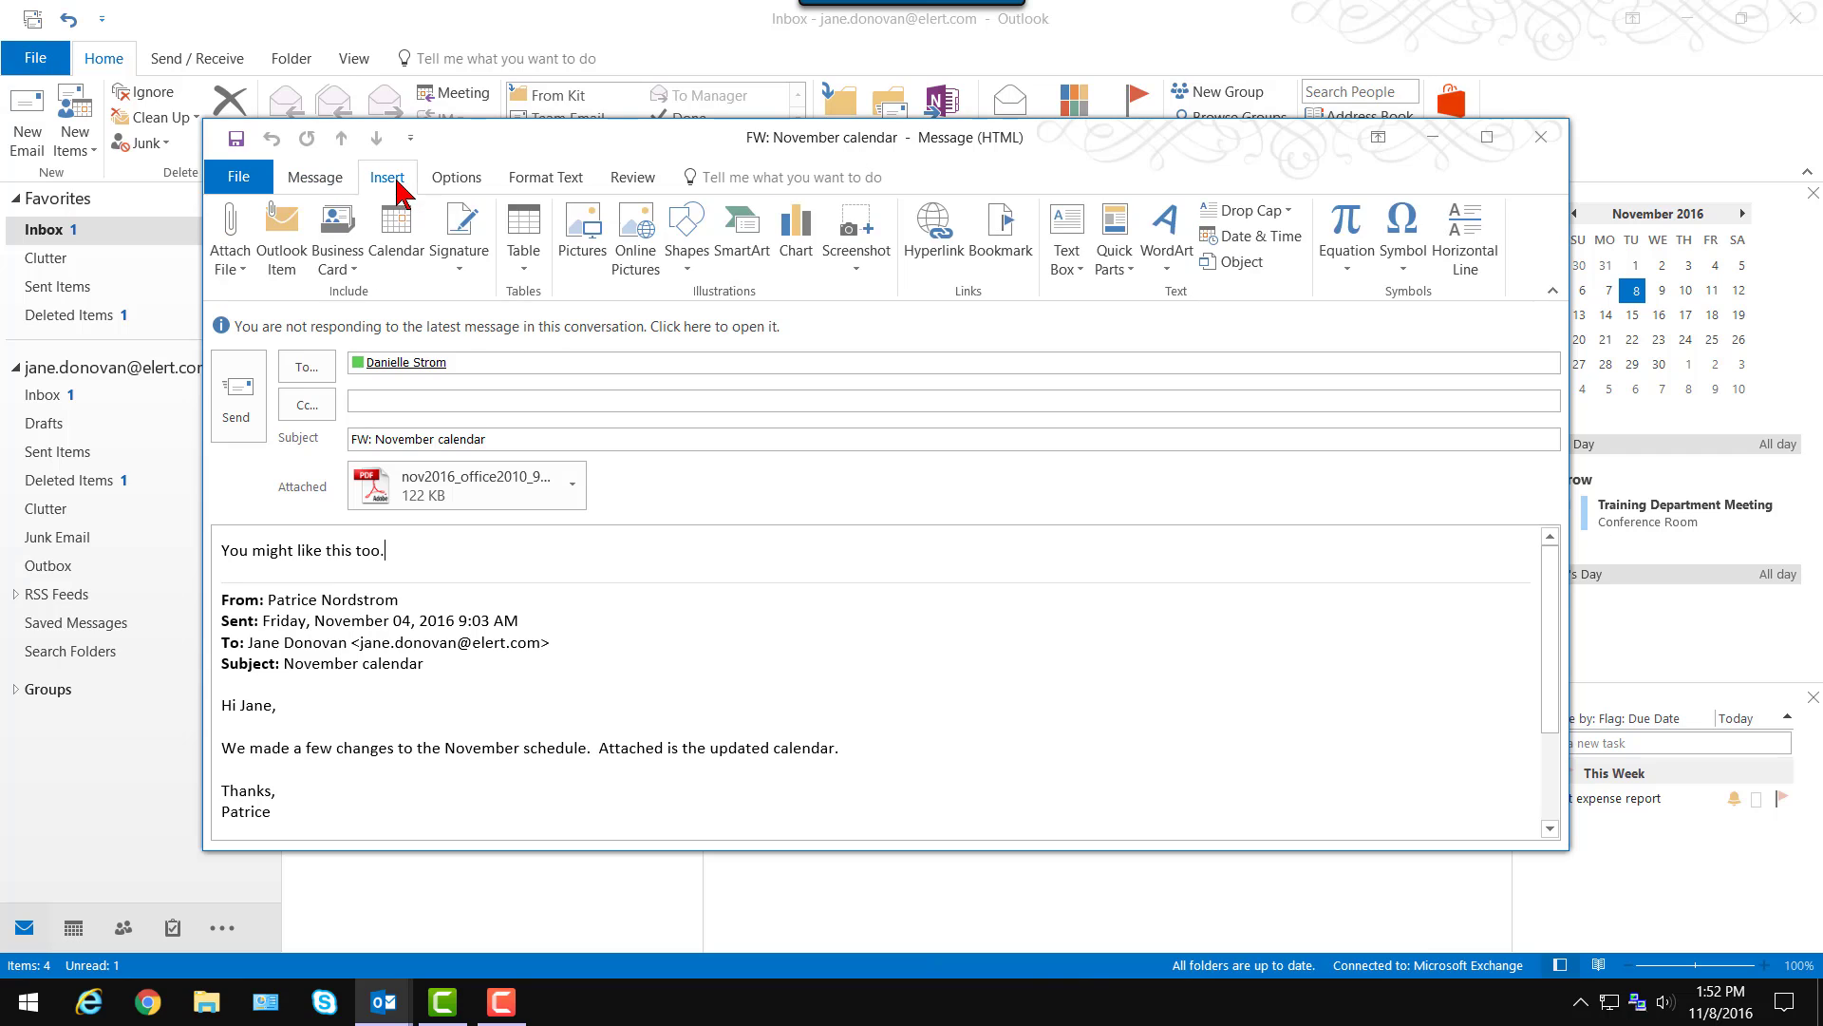
{"action": "left_click", "coordinate": [456, 177]}
{"action": "left_click", "coordinate": [543, 178]}
{"action": "left_click", "coordinate": [736, 435]}
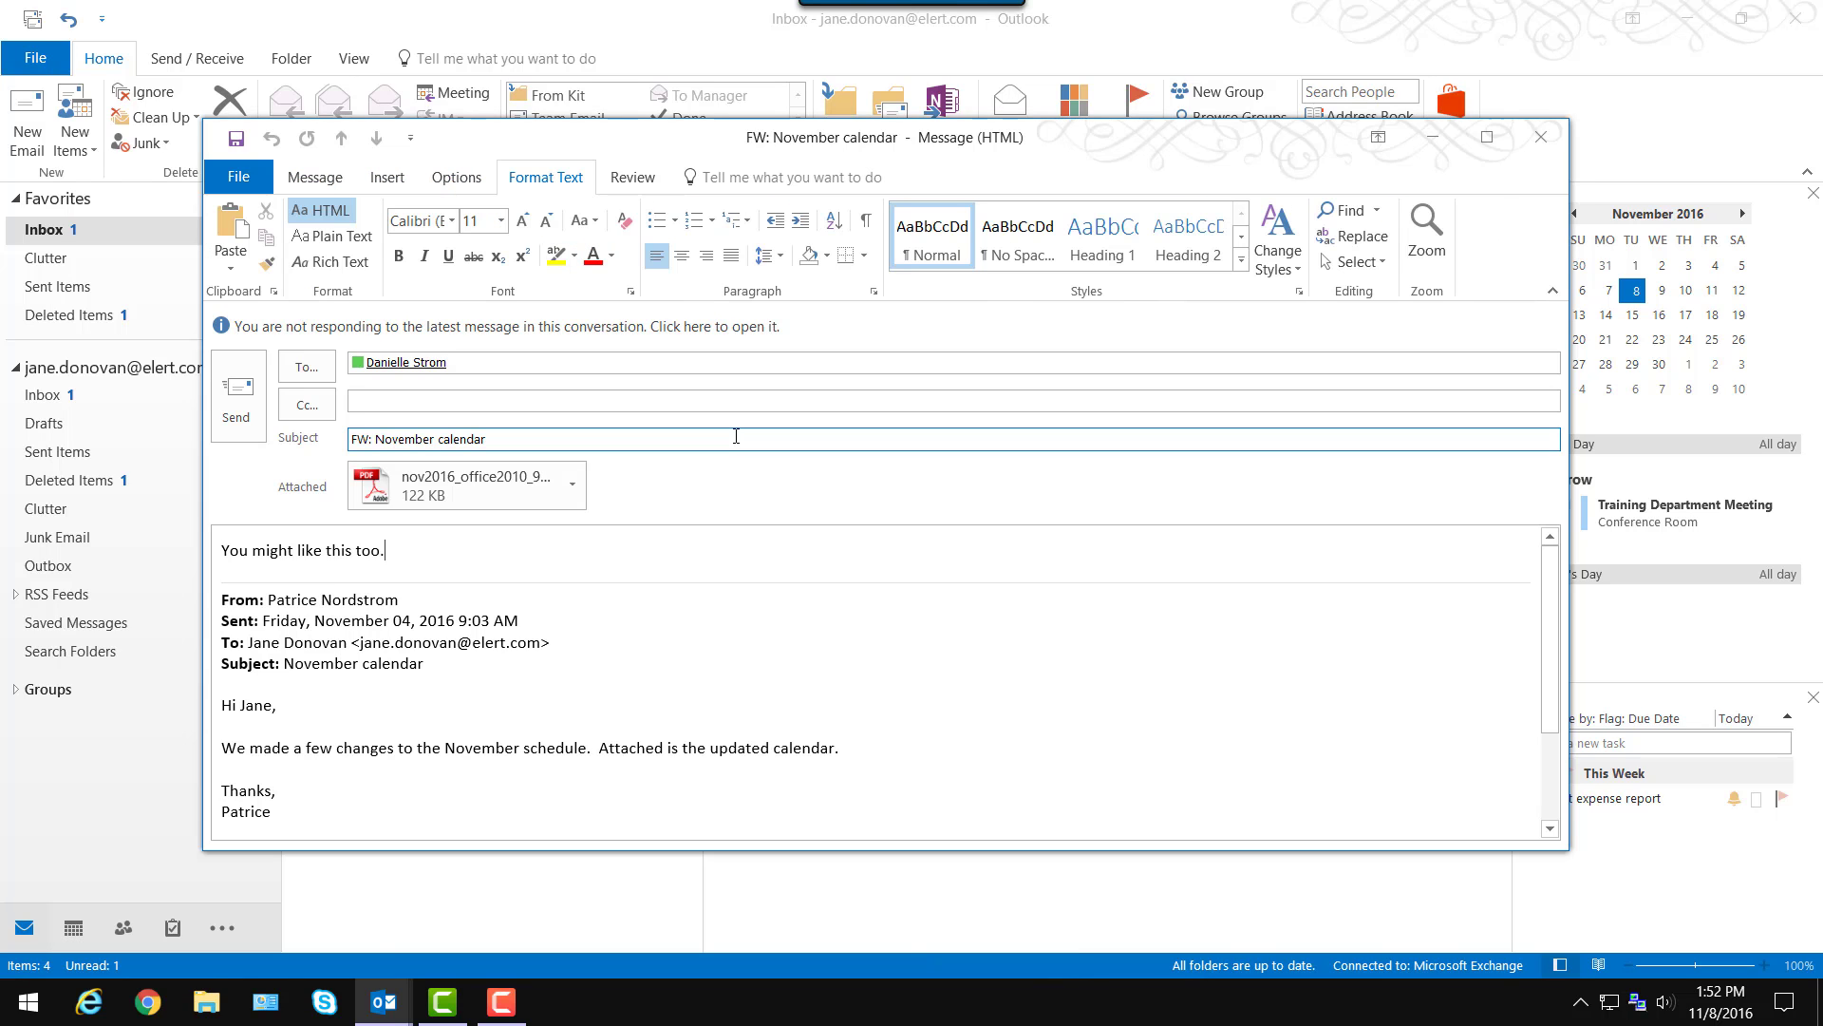
{"action": "left_click", "coordinate": [238, 391]}
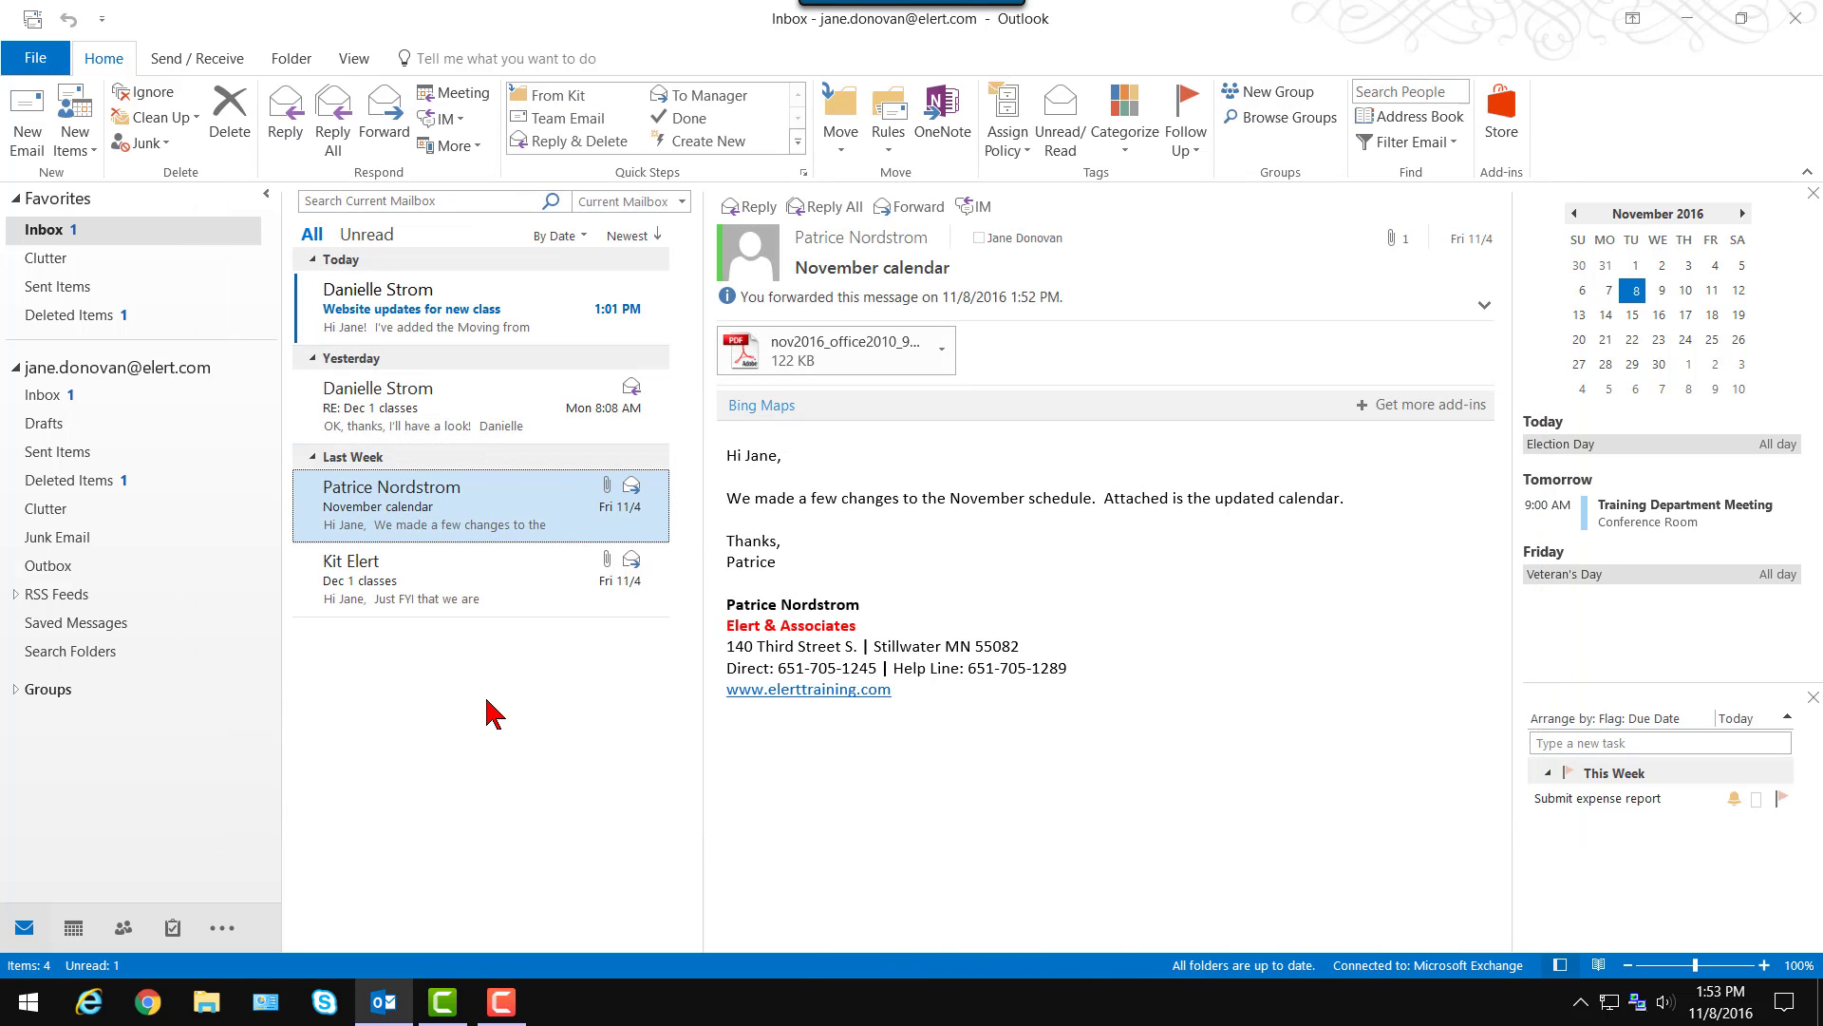